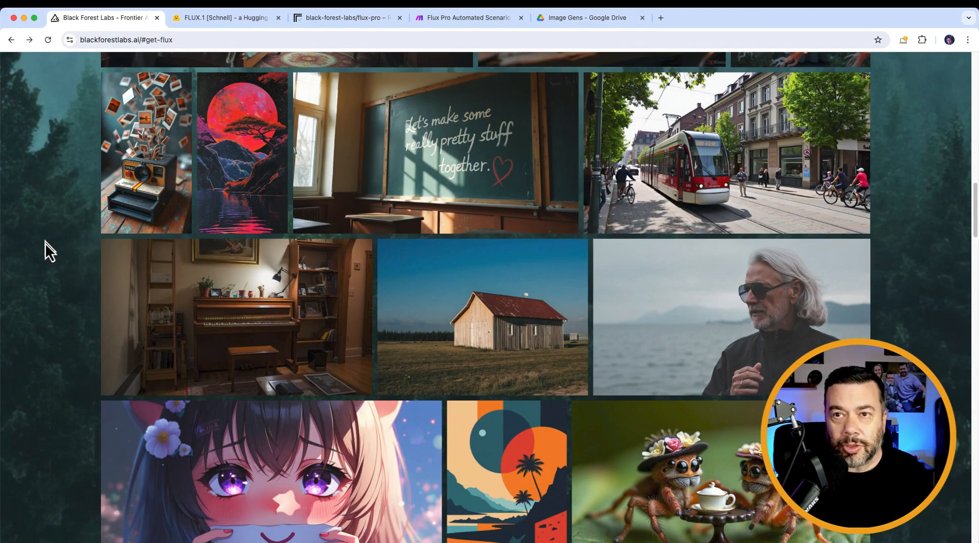
Step: Examine the sample image gallery and the descriptions of the FLUX.1 [pro], [dev] and [schnell] variants
scroll(45, 243, down, 3)
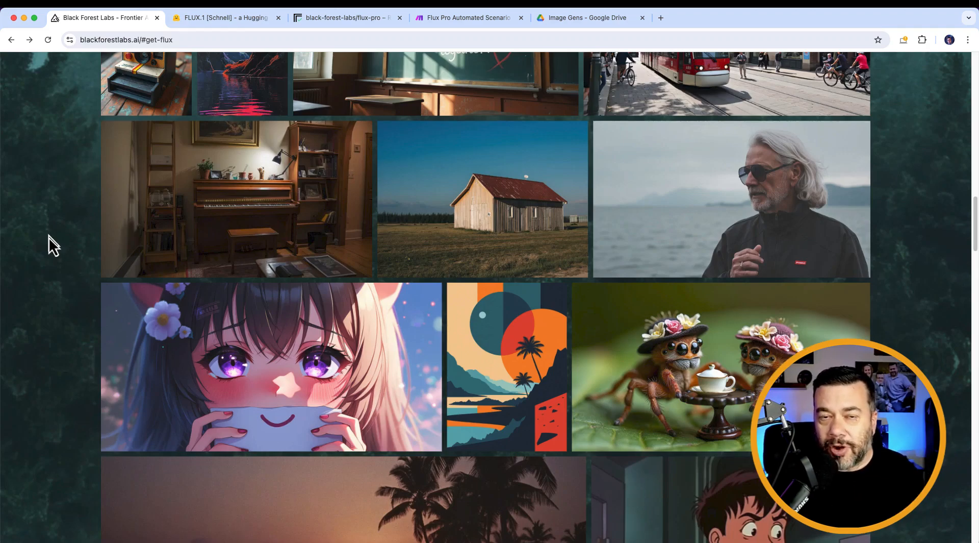
scroll(49, 235, down, 5)
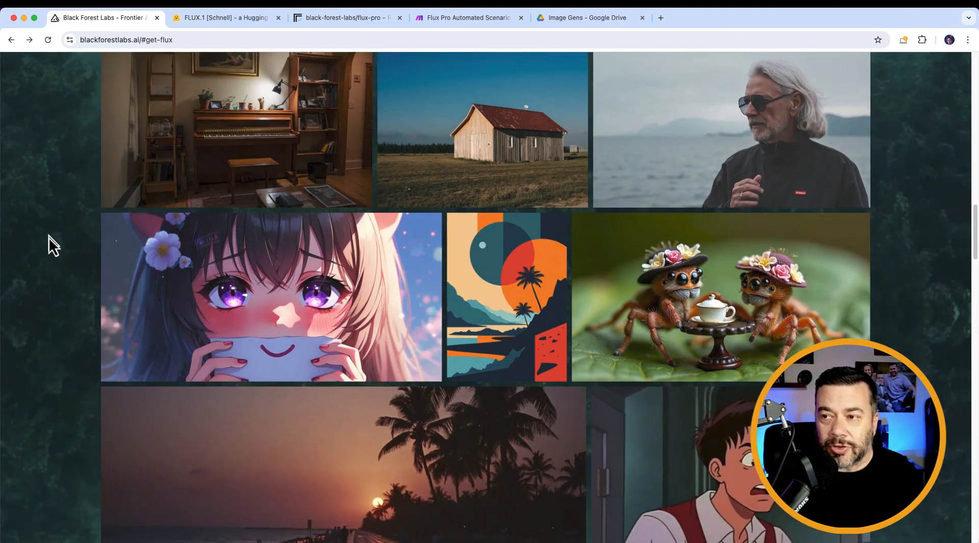
scroll(49, 236, down, 20)
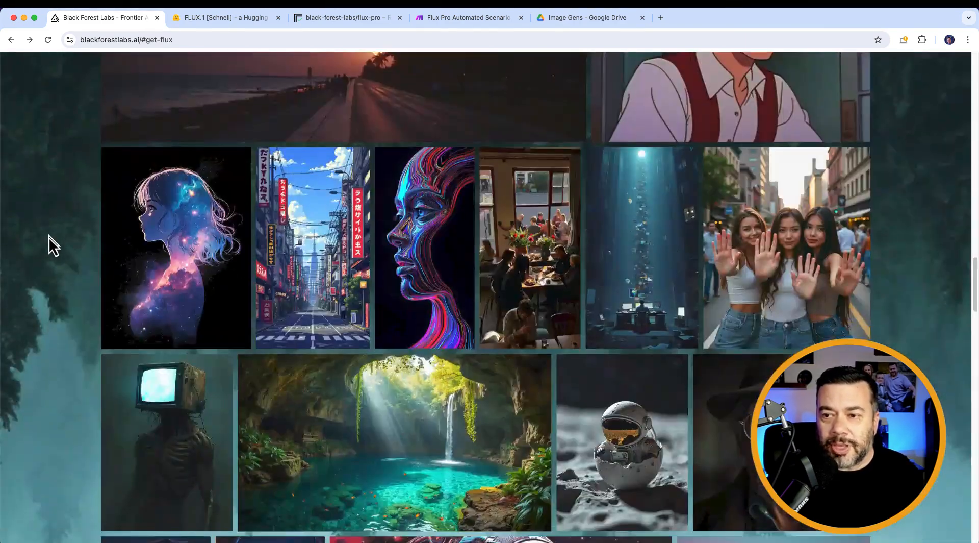
scroll(48, 237, down, 20)
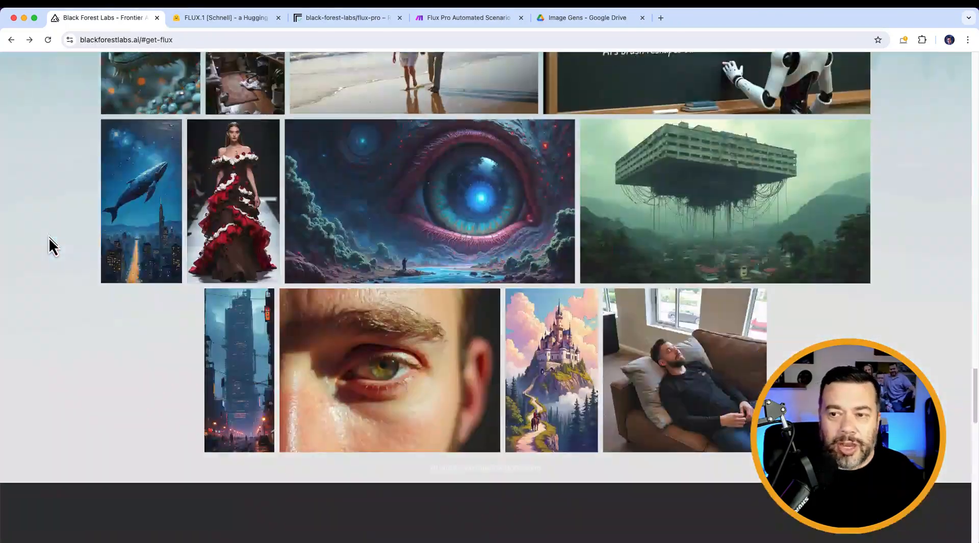
scroll(48, 237, down, 3)
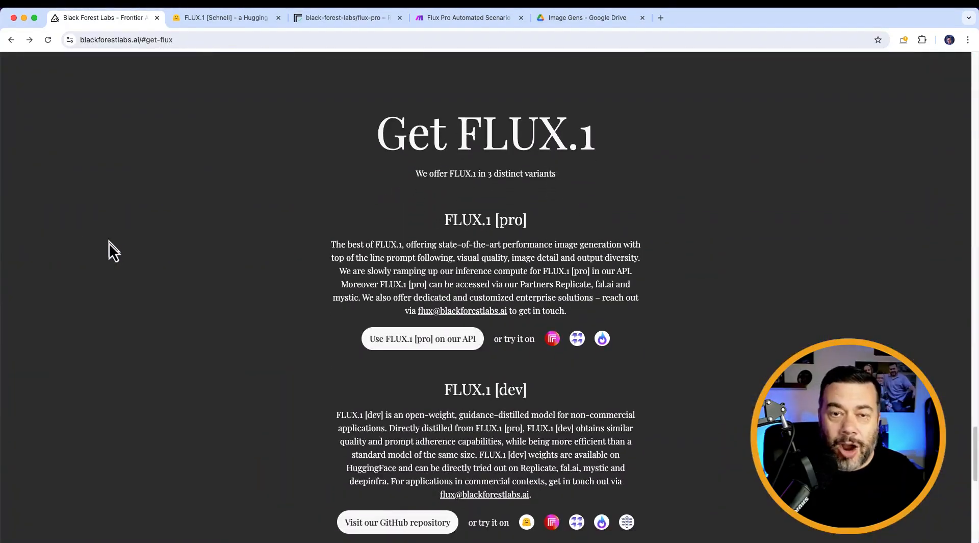
scroll(153, 227, down, 3)
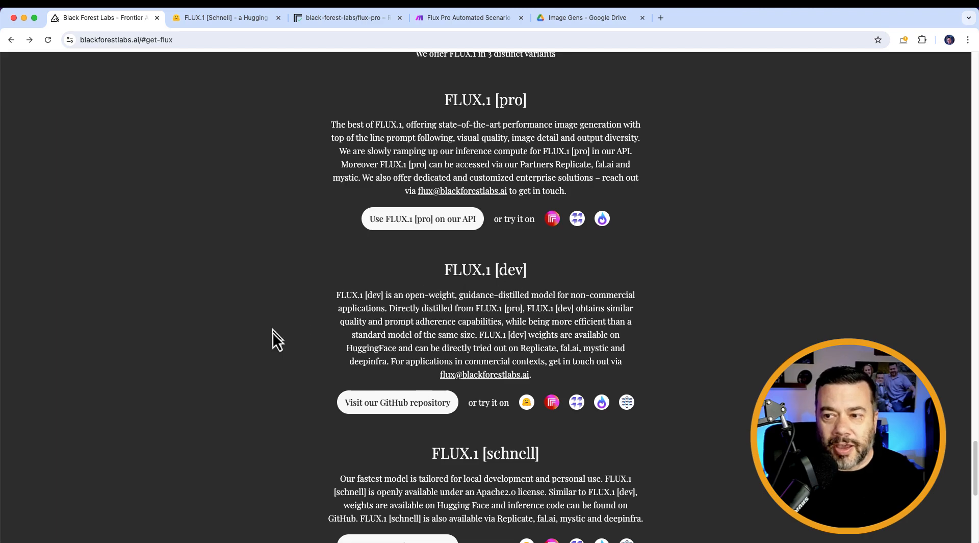
scroll(306, 347, down, 4)
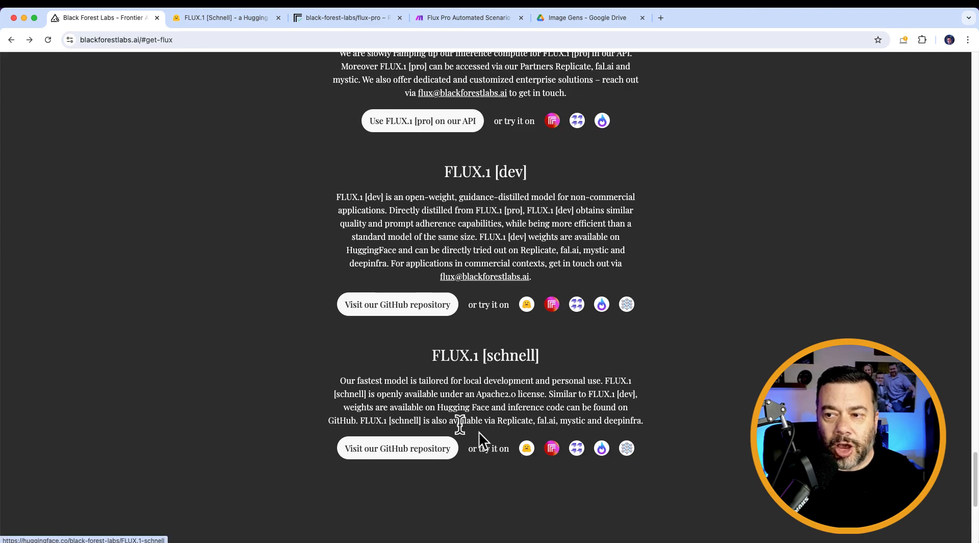
Step: In Hugging Face's FLUX.1 [schnell], generate "picture of a middle aged man looking at a mobile device in a metropolitan backdrop dressed in business casual attire"
click(217, 20)
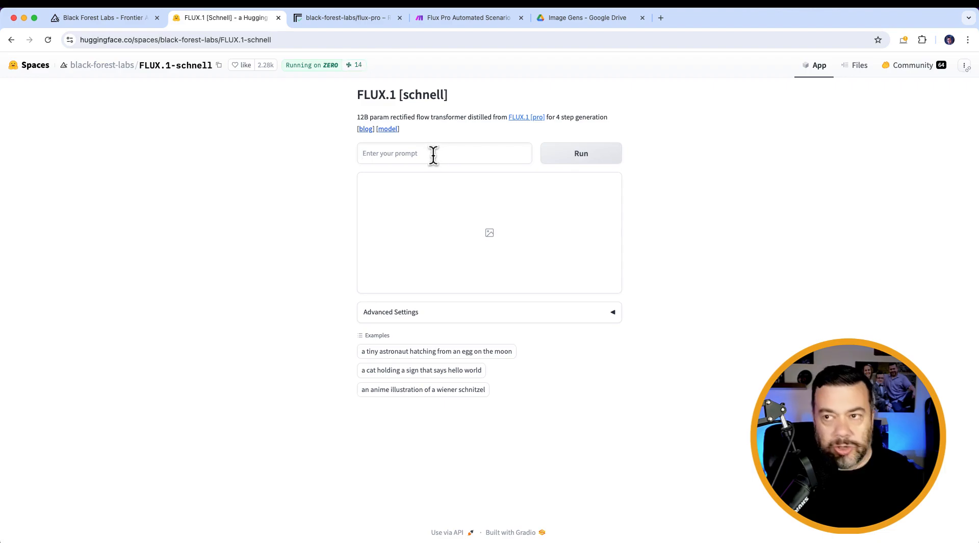
key(super+v)
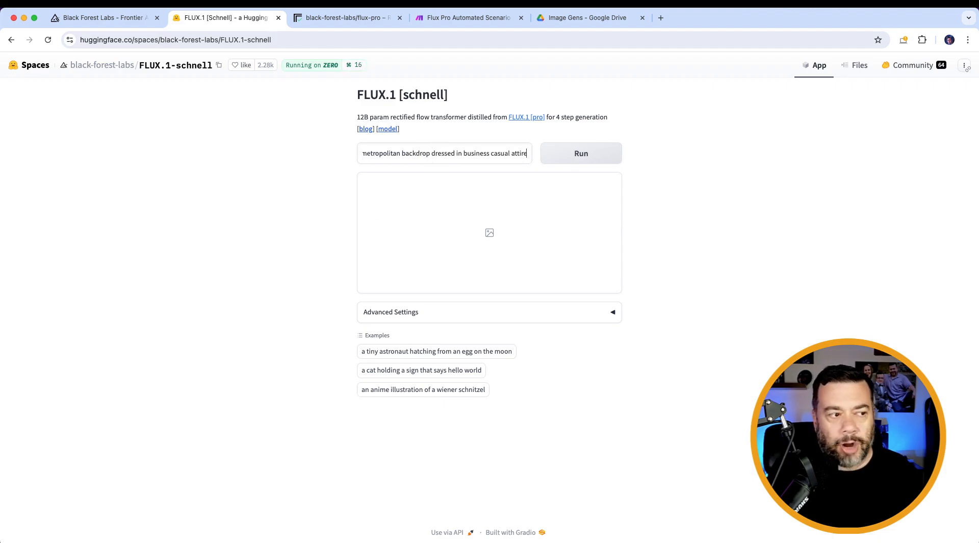
key(super+Tab)
click(570, 168)
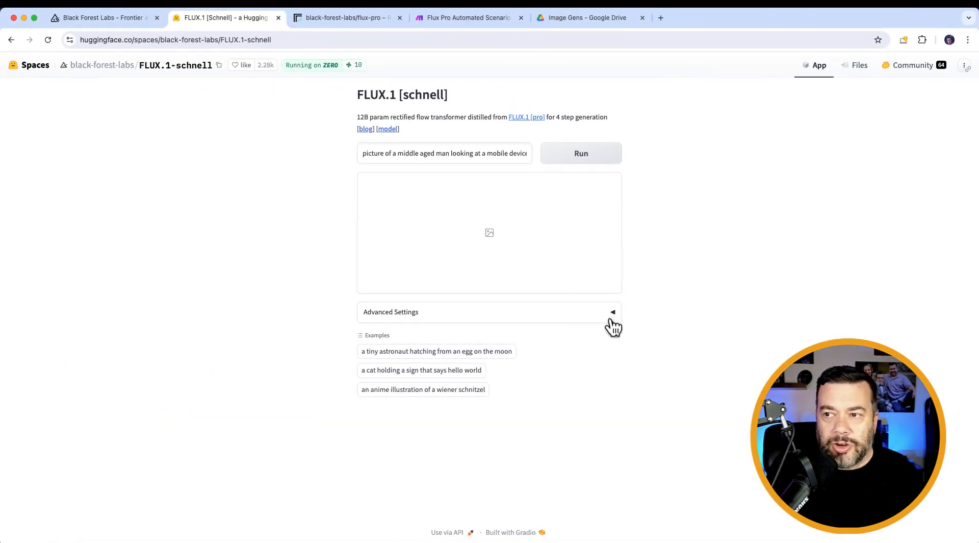
click(611, 319)
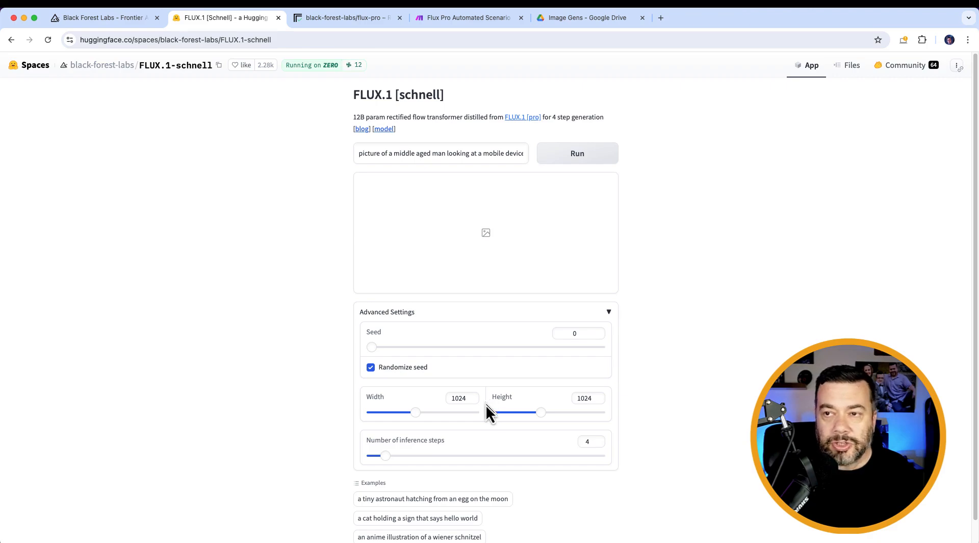
click(582, 159)
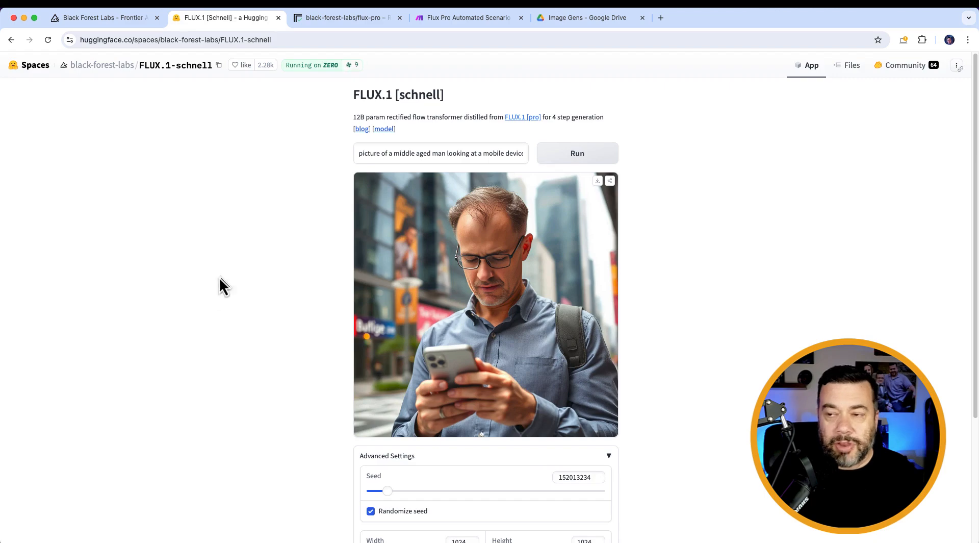
Step: Open the generated image of the man in its own browser tab and view it enlarged
right_click(482, 307)
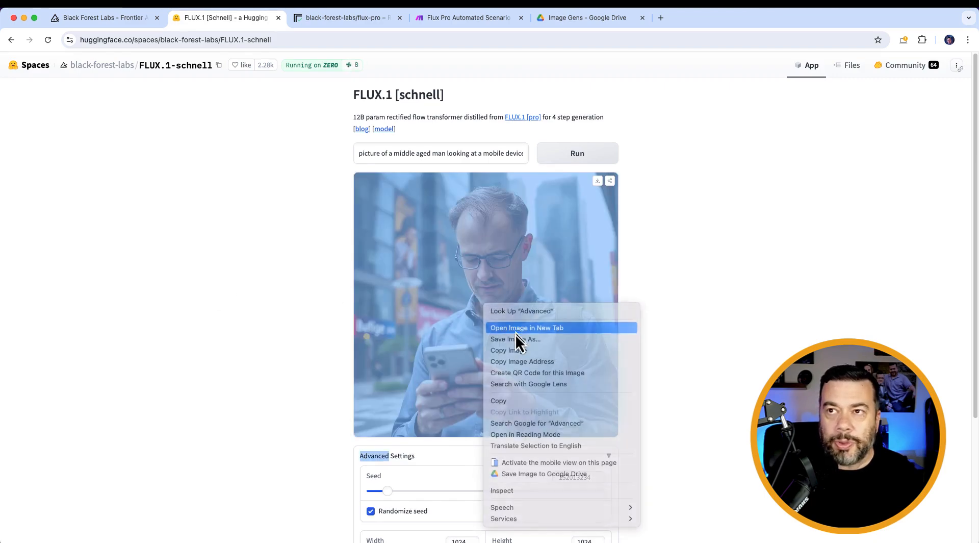
click(515, 331)
click(345, 17)
click(500, 294)
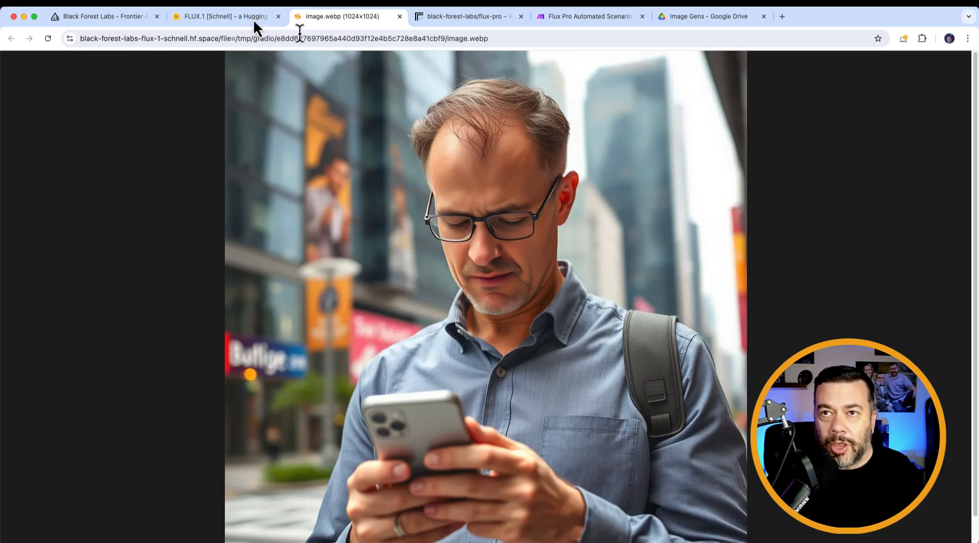
Step: Revisit the FLUX.1 [pro] access options on the Black Forest Labs page and switch to the flux-pro playground on Replicate
click(84, 20)
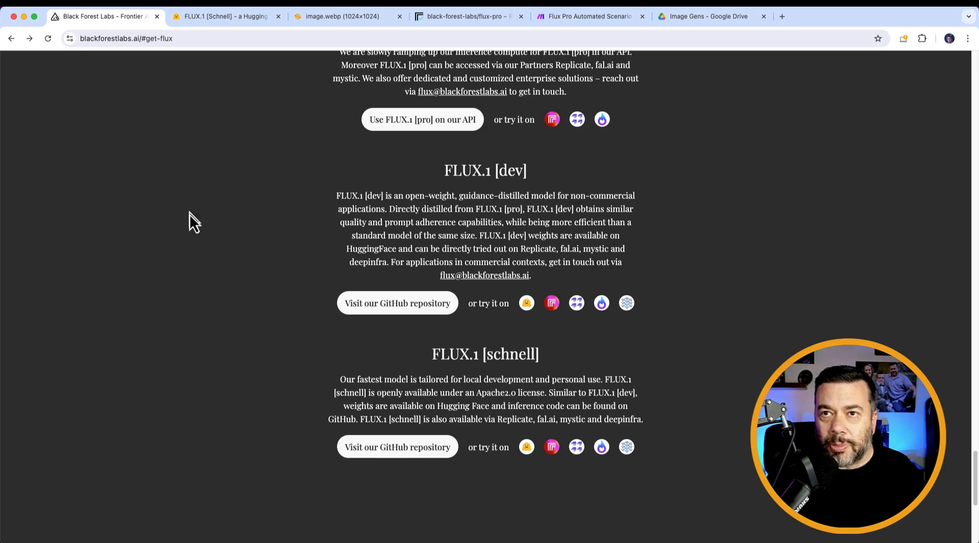
scroll(214, 238, up, 5)
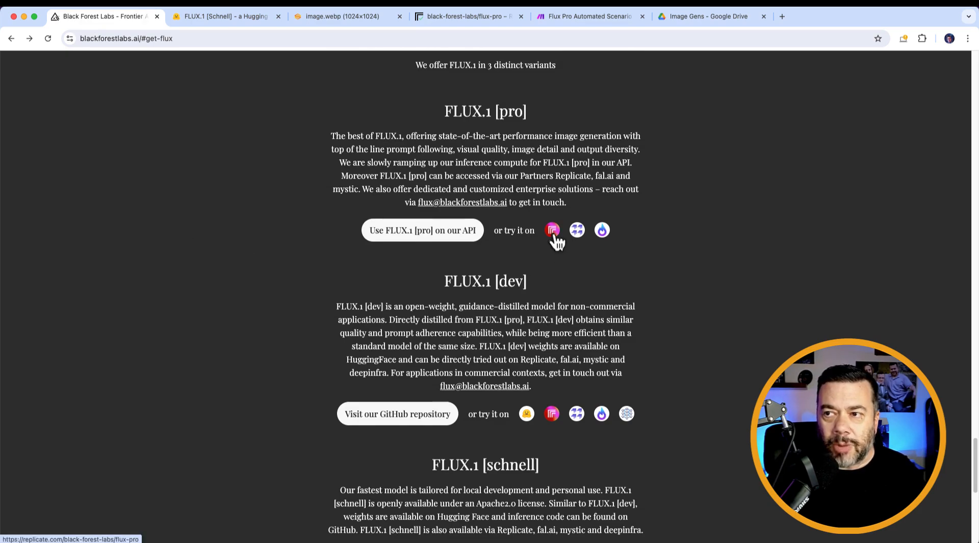
click(449, 16)
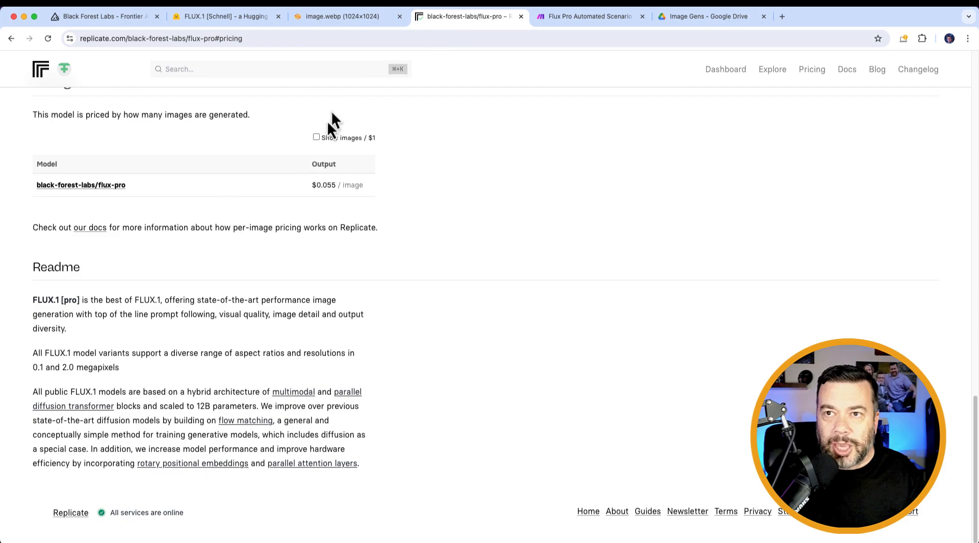
scroll(185, 196, up, 4)
scroll(185, 199, up, 10)
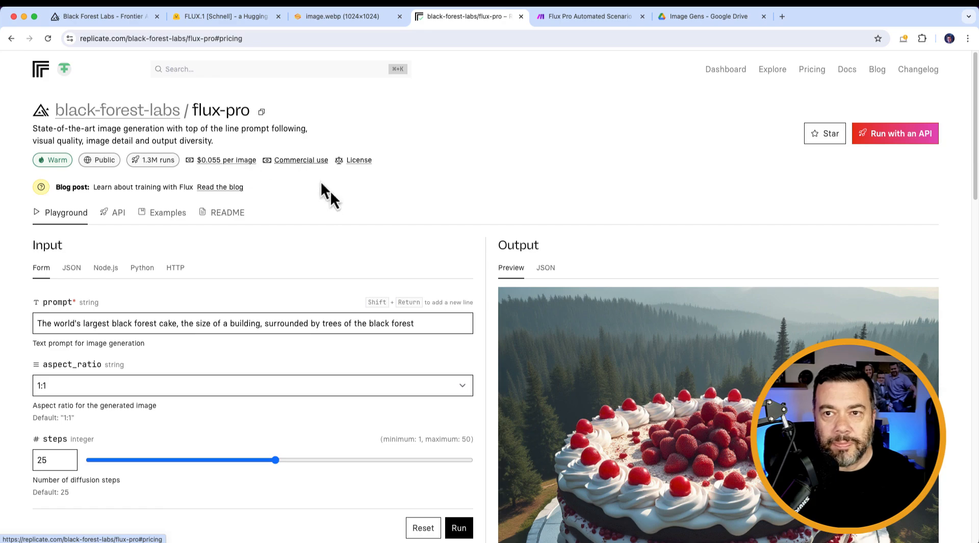
Step: Set the flux-pro prompt to "picture of a middle aged man looking at a mobile device in a metropolitan backdrop dressed in business casual attire"
click(188, 321)
key(super+a)
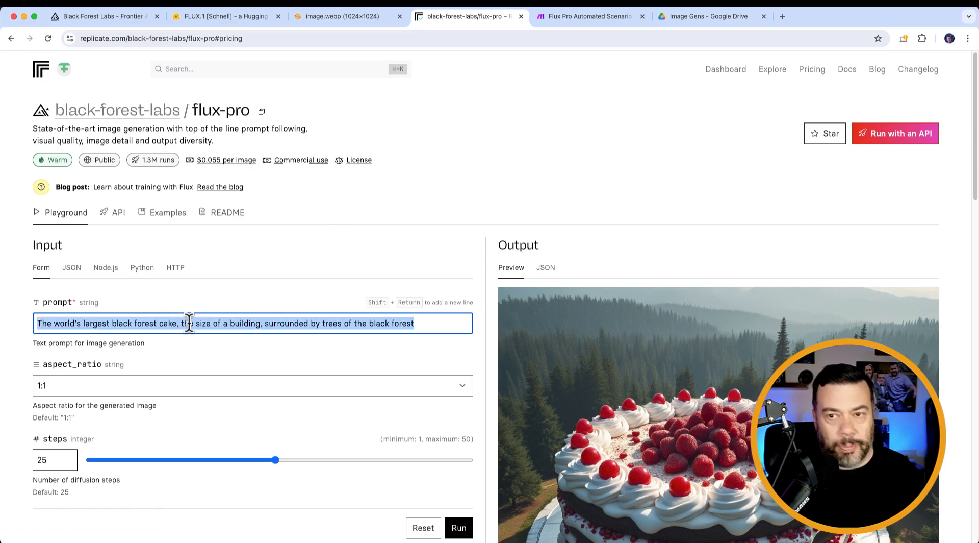
text(picture of a middle aged man looking at a mobile device in a metropolitan backdrop dressed in business casual attire)
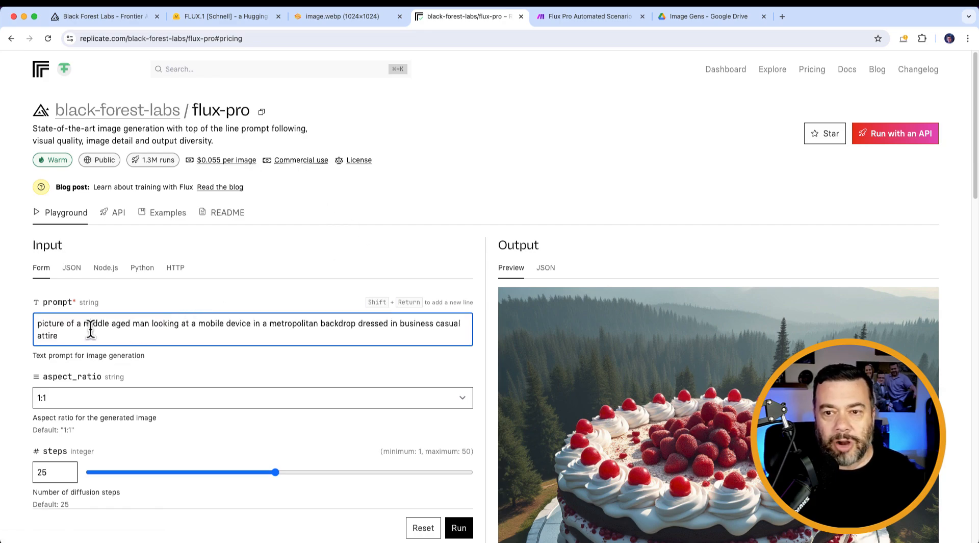
Step: Check the aspect ratio choices and the other generation parameters, keep the 1:1 ratio, and generate the image with flux-pro
scroll(146, 354, down, 5)
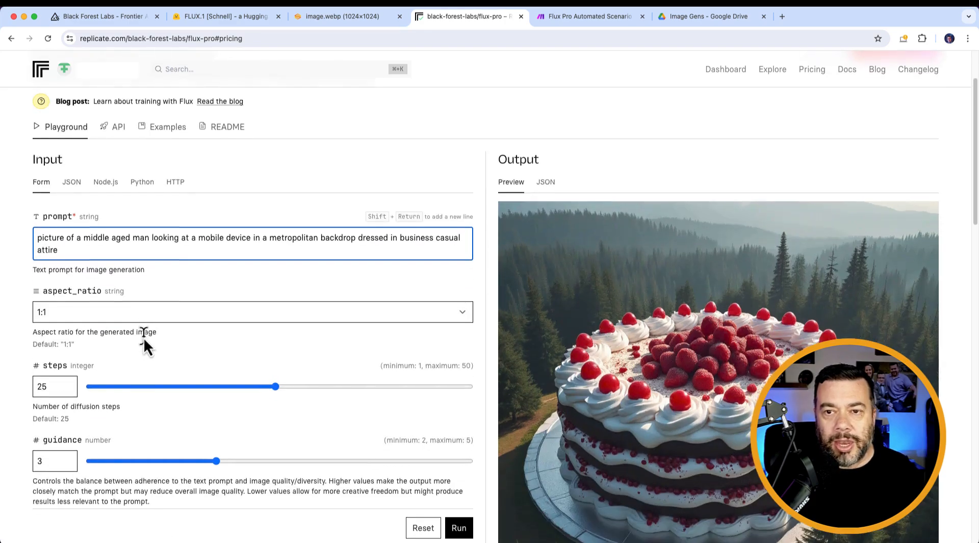
scroll(145, 335, down, 1)
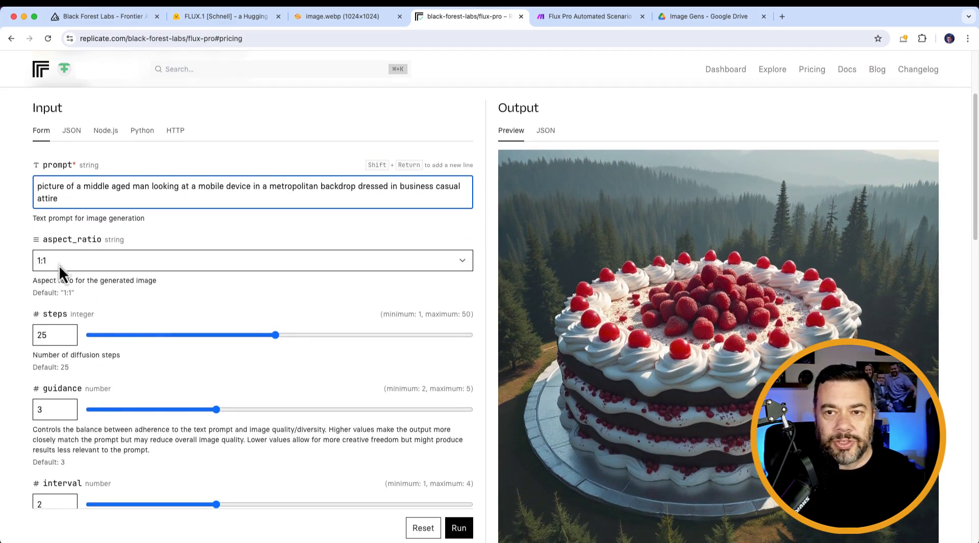
click(460, 262)
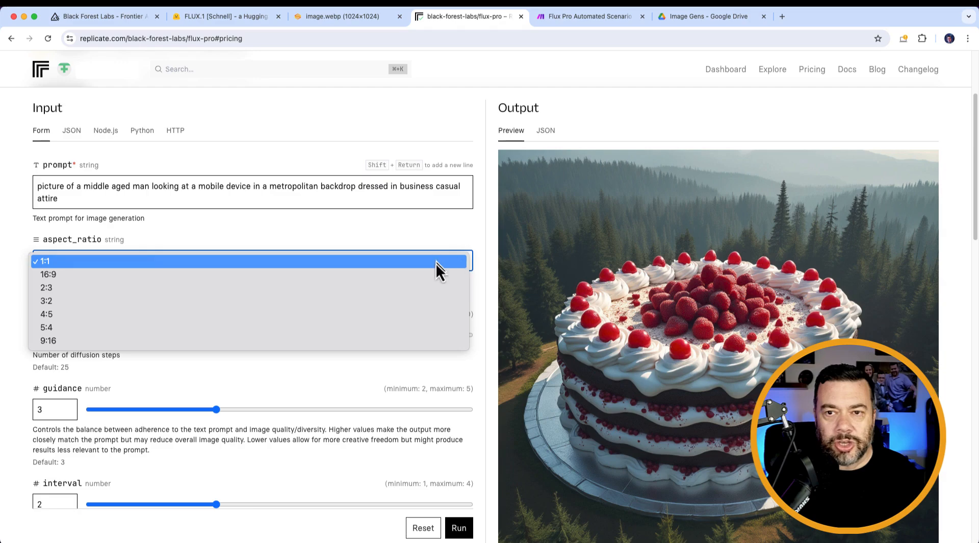
click(300, 231)
scroll(277, 289, down, 5)
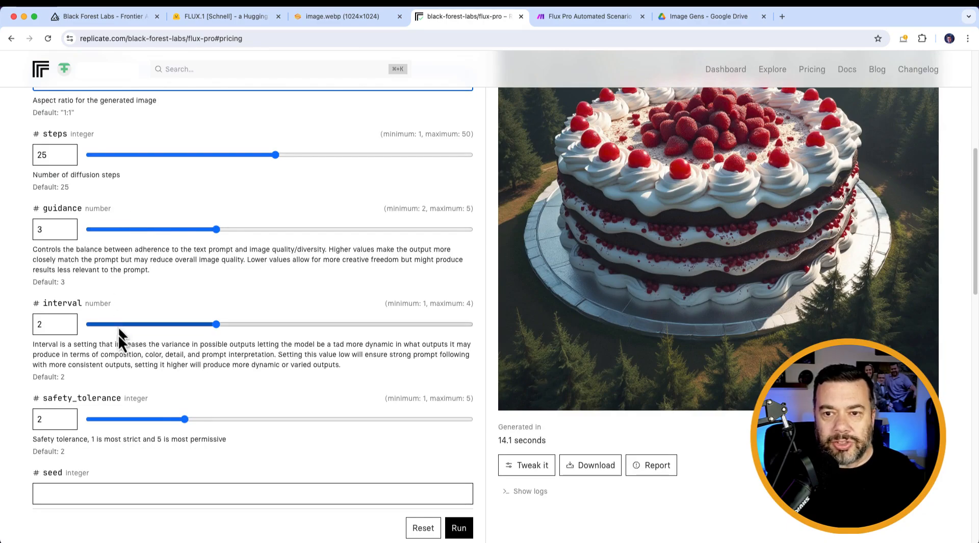
scroll(122, 352, down, 3)
scroll(224, 337, up, 7)
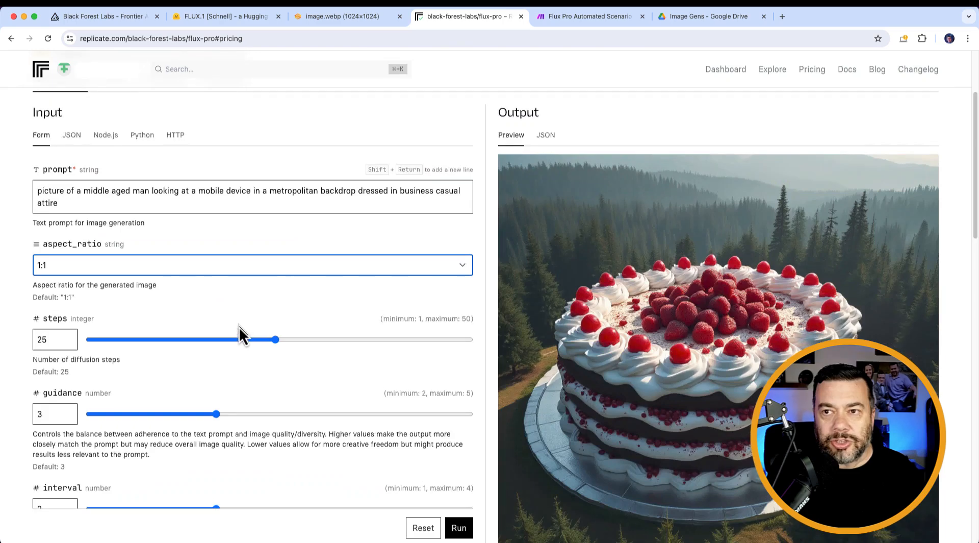
click(465, 527)
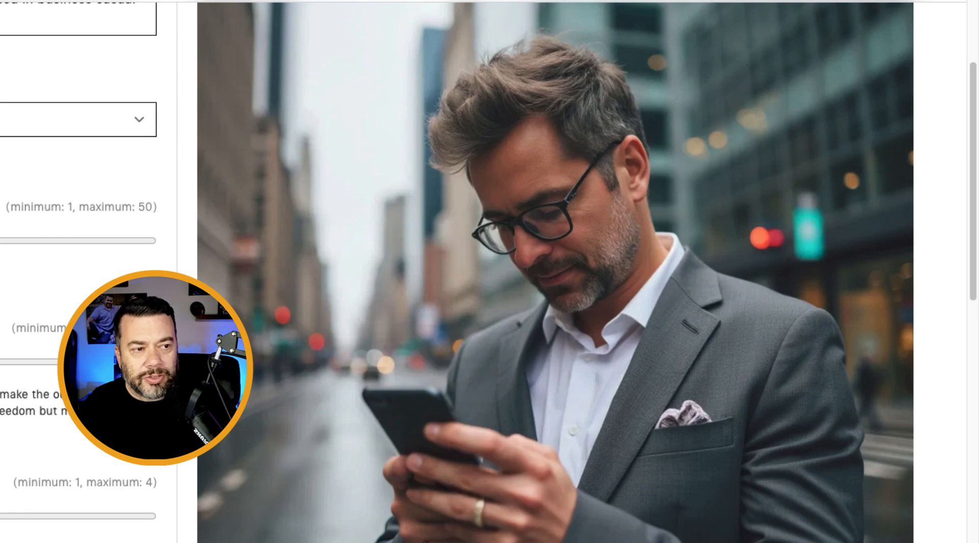
Step: Examine the flux-pro image of the man and its input settings in the playground
scroll(404, 464, down, 2)
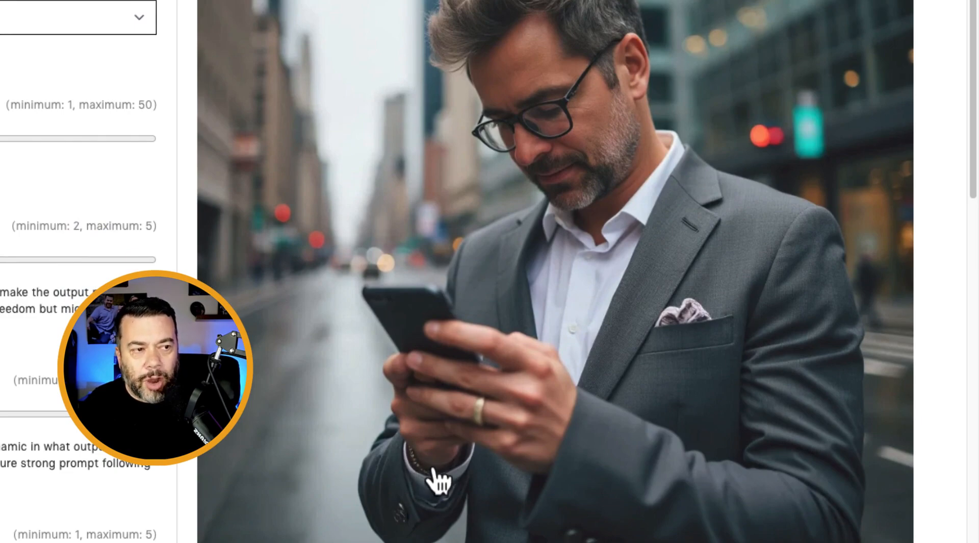
scroll(430, 467, up, 2)
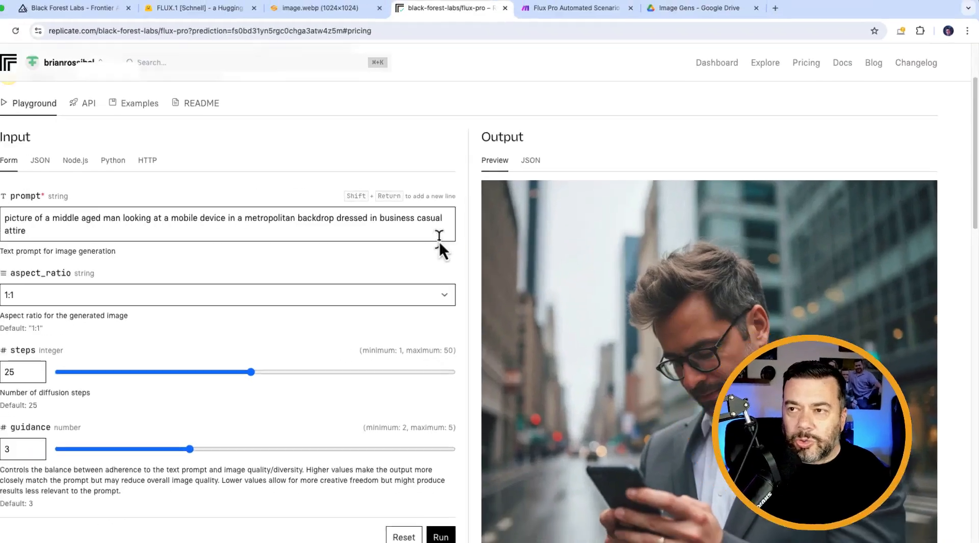
scroll(486, 271, down, 2)
scroll(484, 270, up, 4)
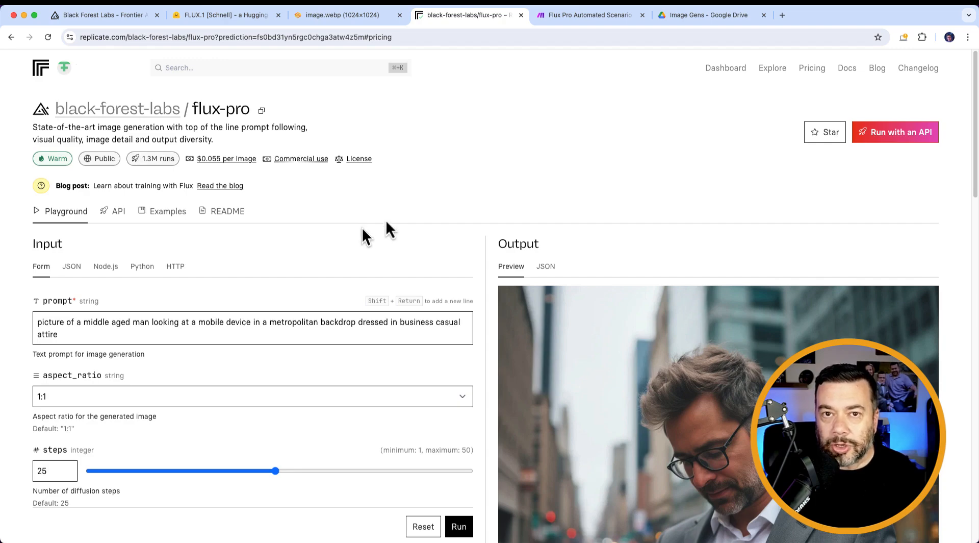
Step: Switch to the Flux Pro scenario in Make and review the variables in its Set multiple variables module
click(584, 22)
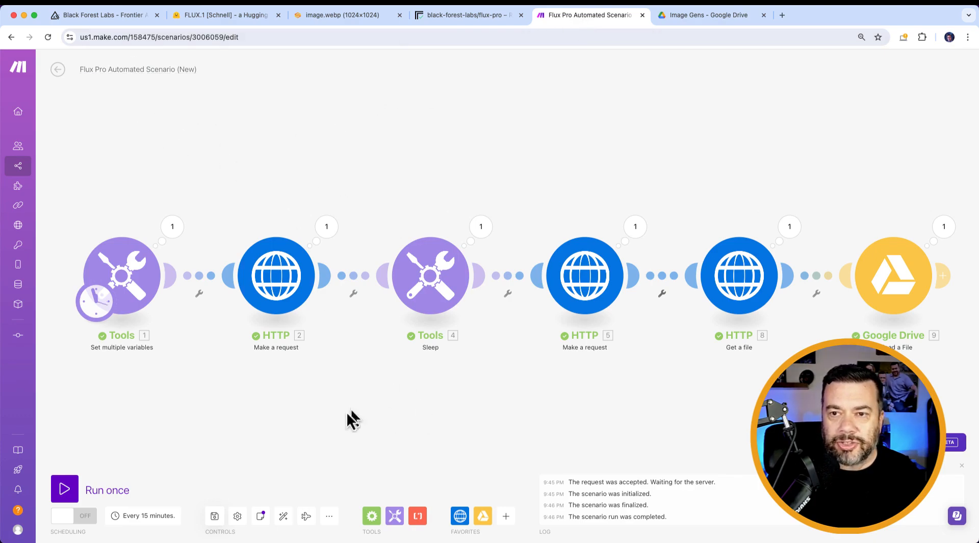
click(129, 279)
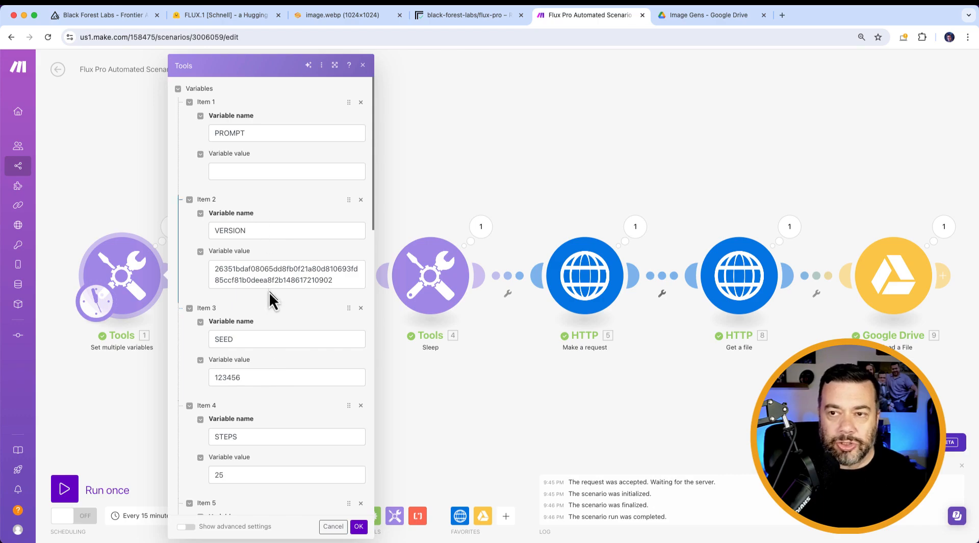
scroll(266, 298, down, 1)
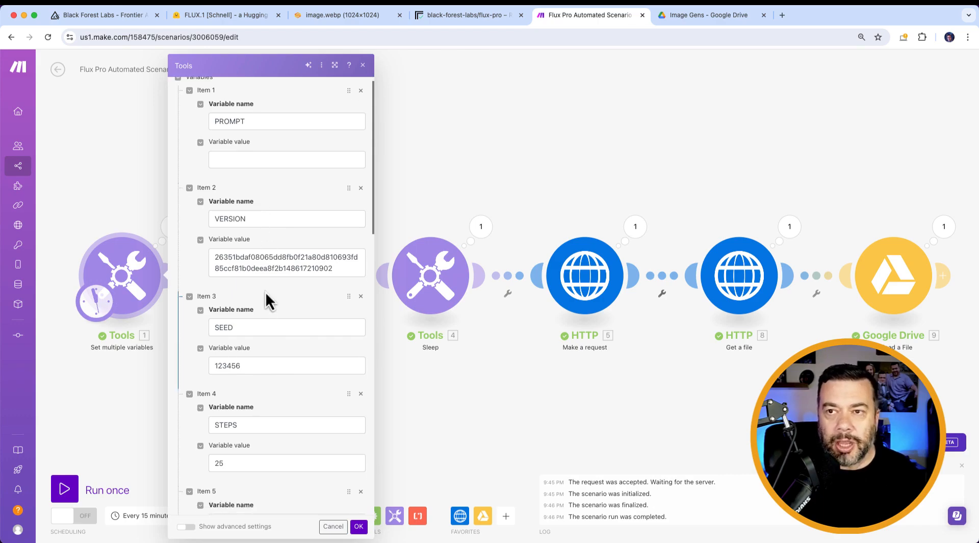
scroll(261, 230, up, 1)
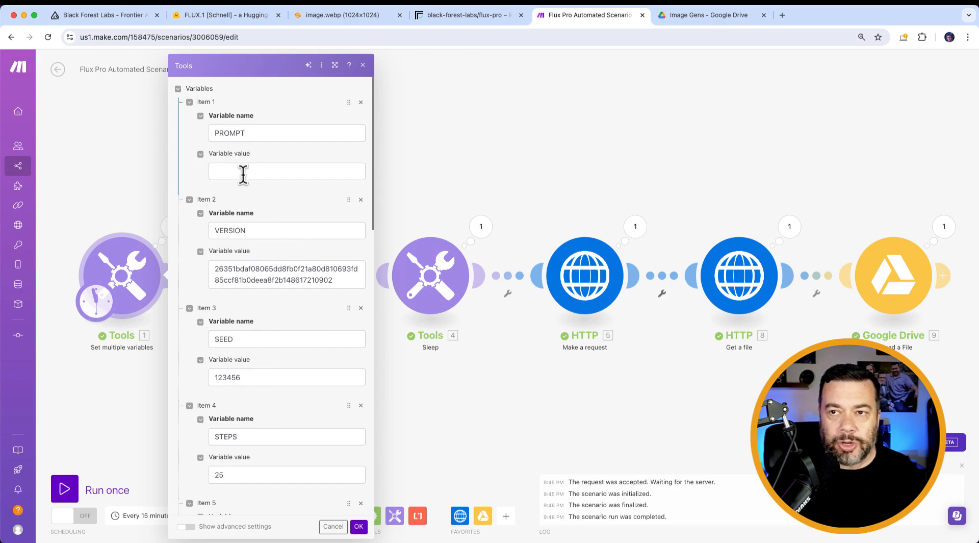
scroll(263, 247, down, 4)
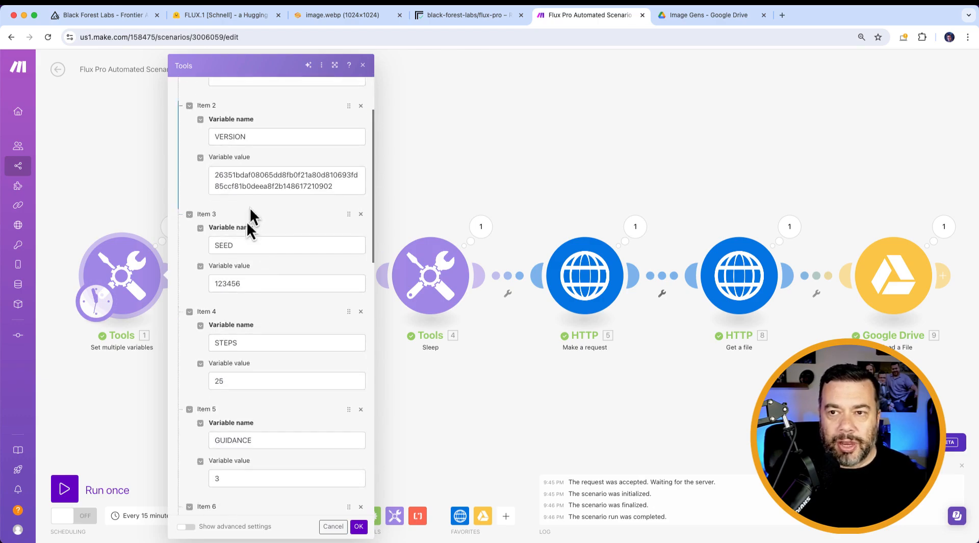
scroll(249, 222, down, 3)
scroll(252, 265, down, 2)
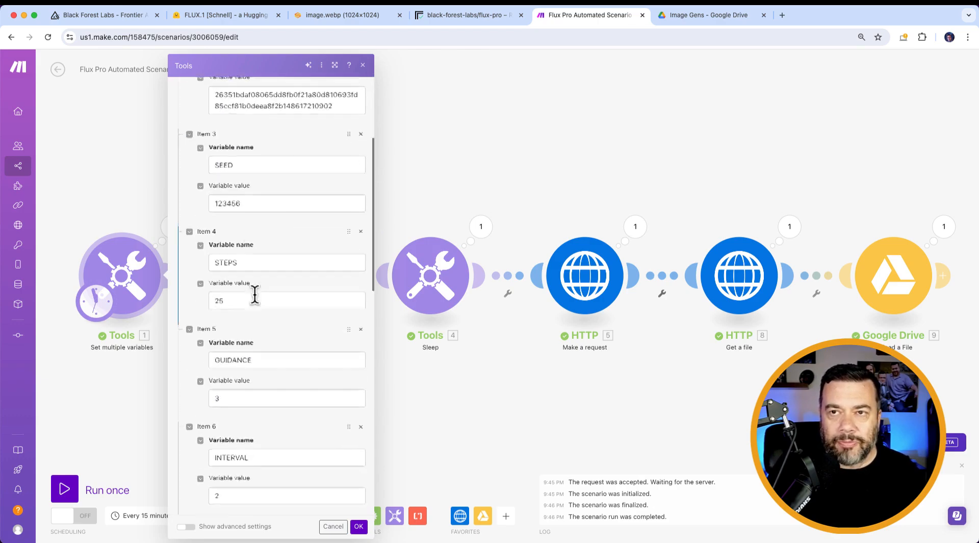
Step: Compare the generation parameters on Replicate's flux-pro page with the remaining variables in Make's Set multiple variables module
click(466, 16)
scroll(155, 283, down, 3)
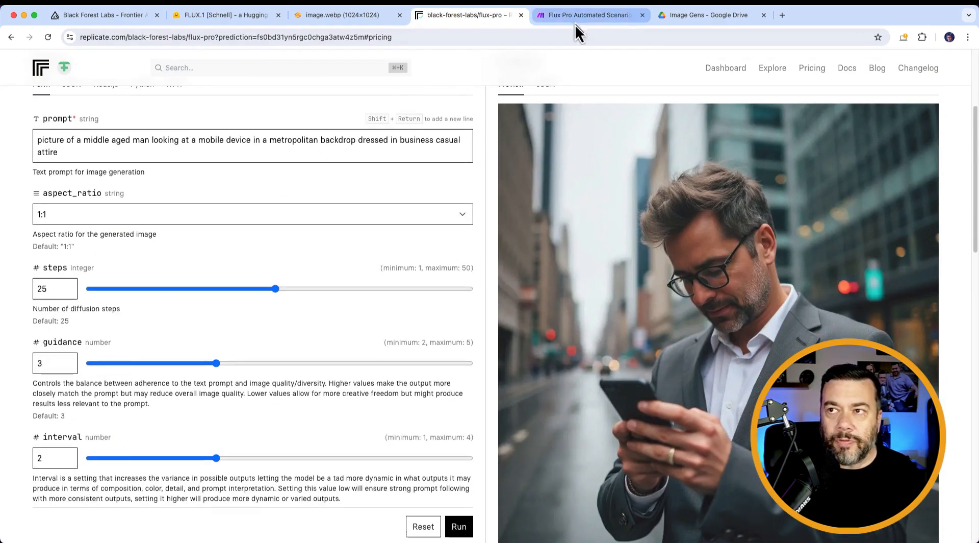
click(569, 16)
scroll(252, 303, down, 3)
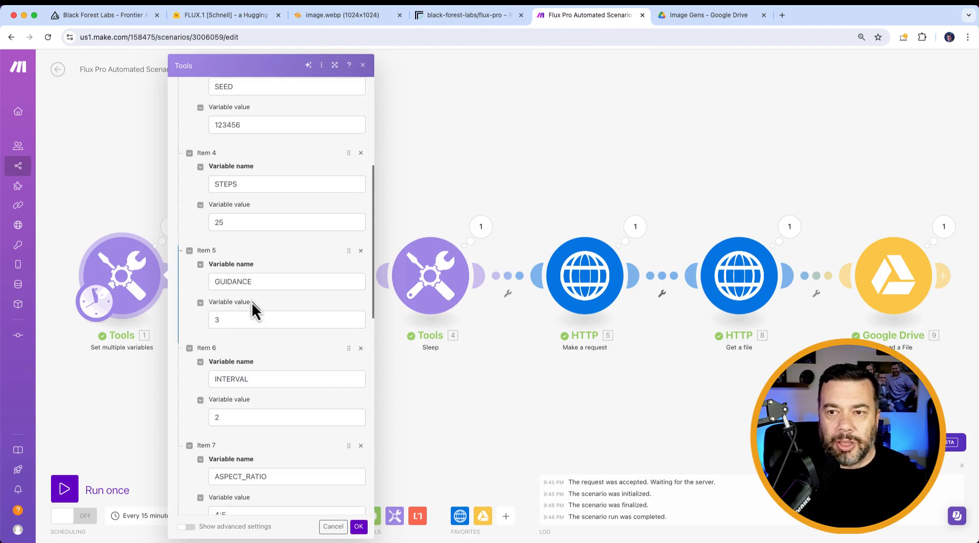
scroll(216, 301, down, 3)
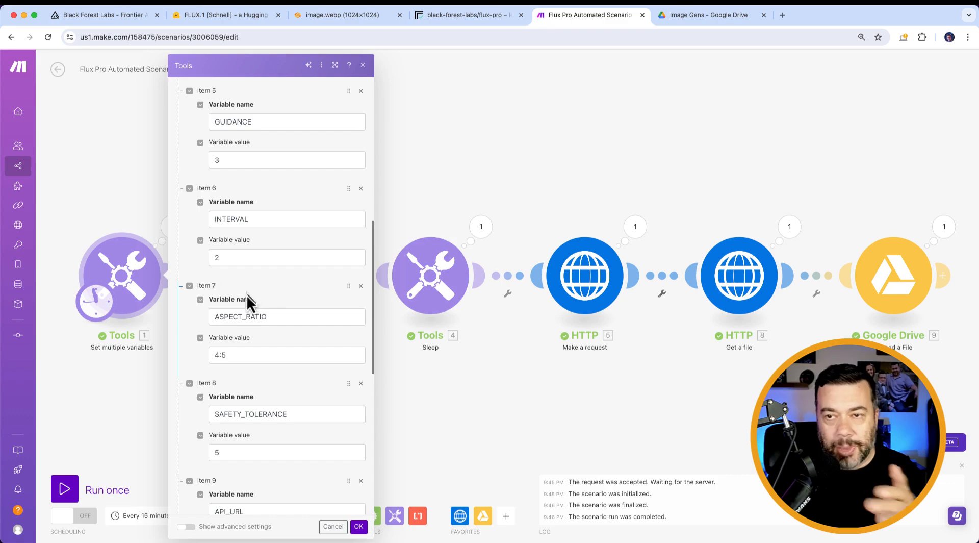
scroll(240, 347, up, 9)
scroll(242, 356, up, 2)
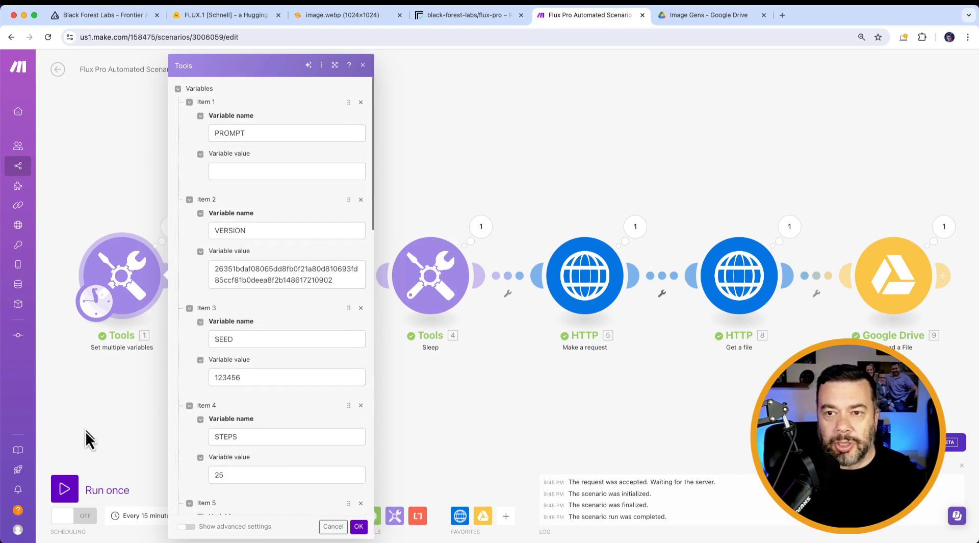
click(86, 430)
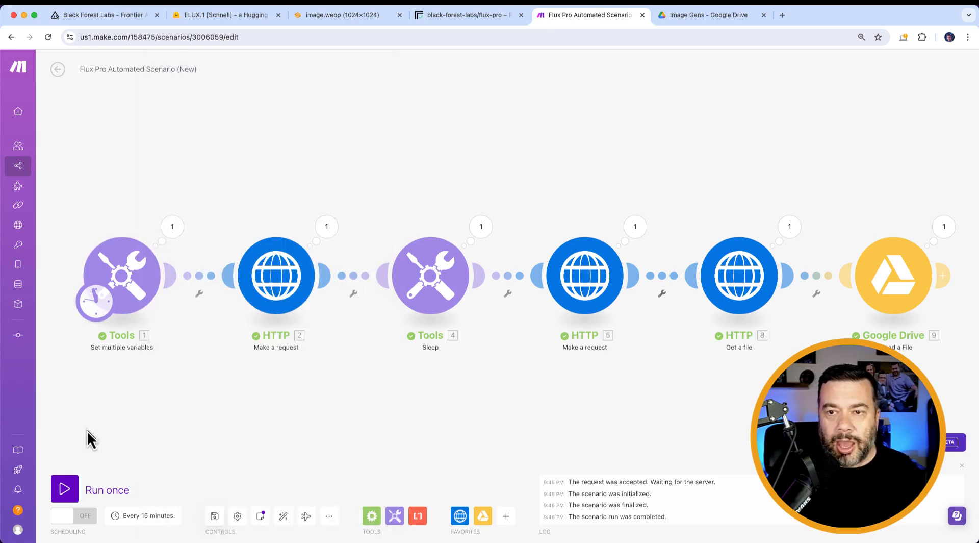
Step: Review the first HTTP module's request content and the delay setting of the Sleep module
click(276, 285)
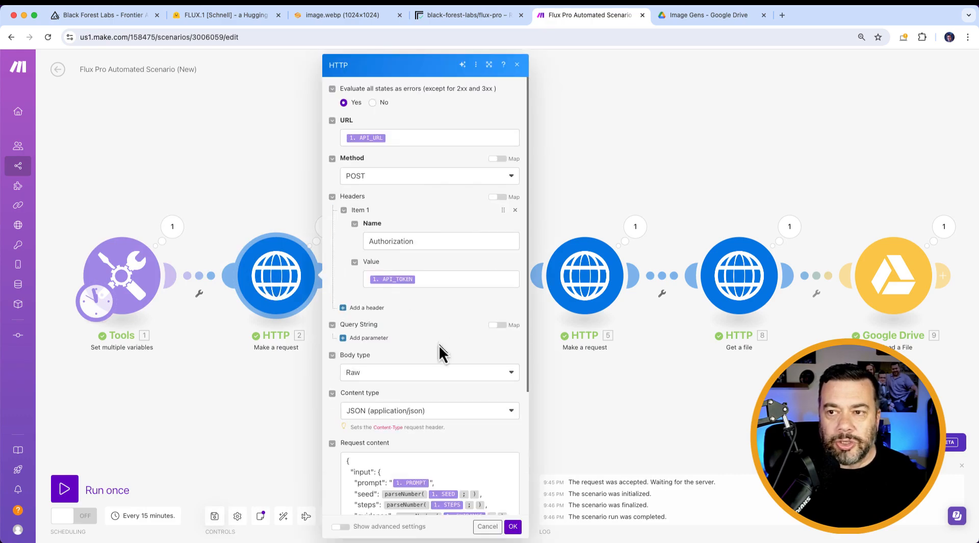
scroll(437, 350, down, 5)
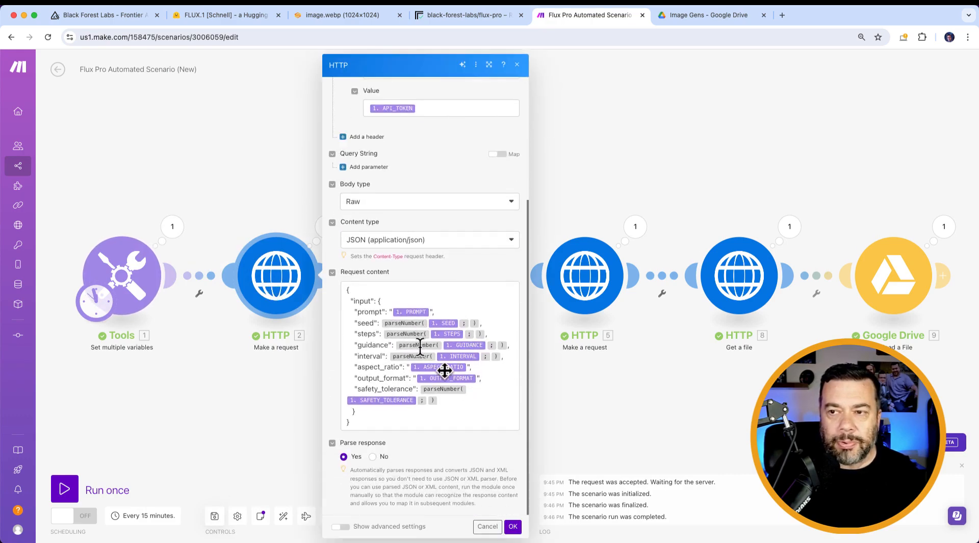
click(567, 407)
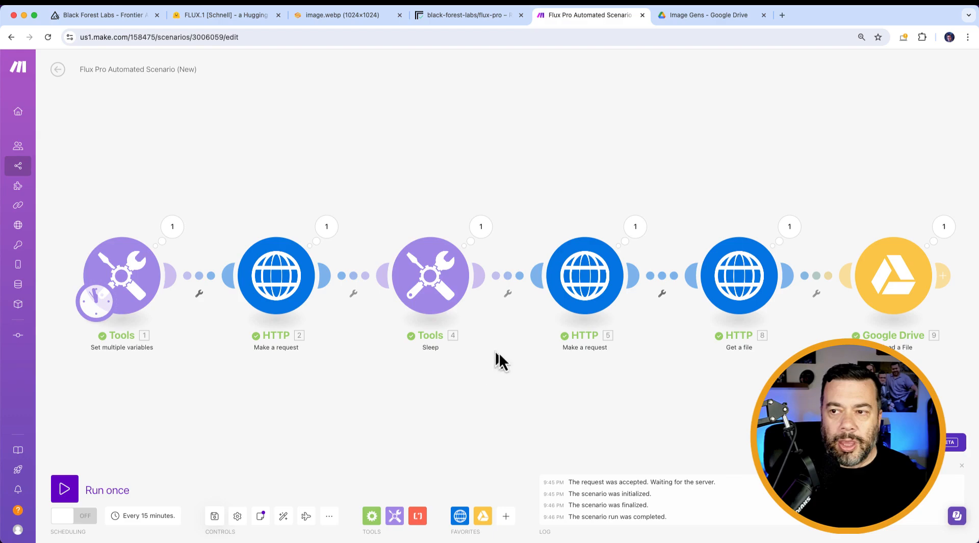
click(441, 279)
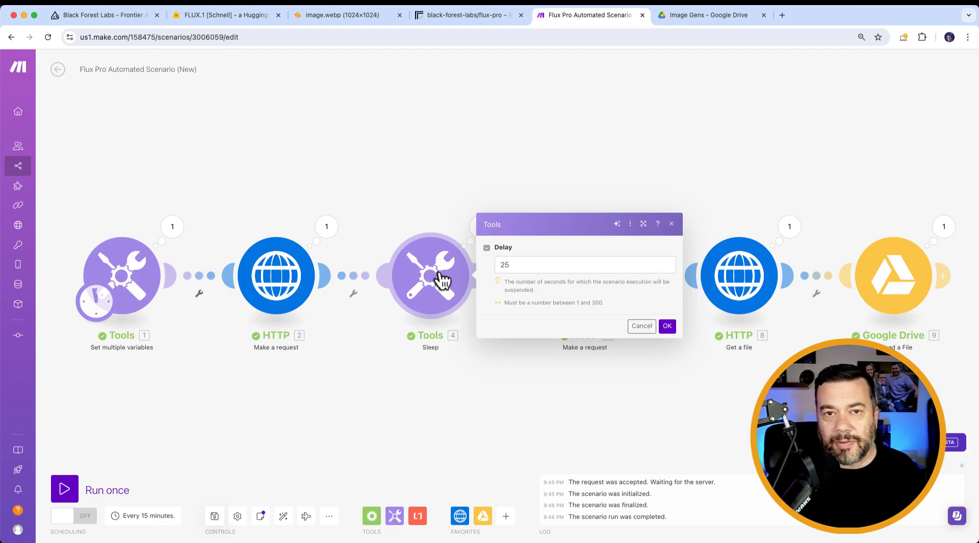
click(477, 406)
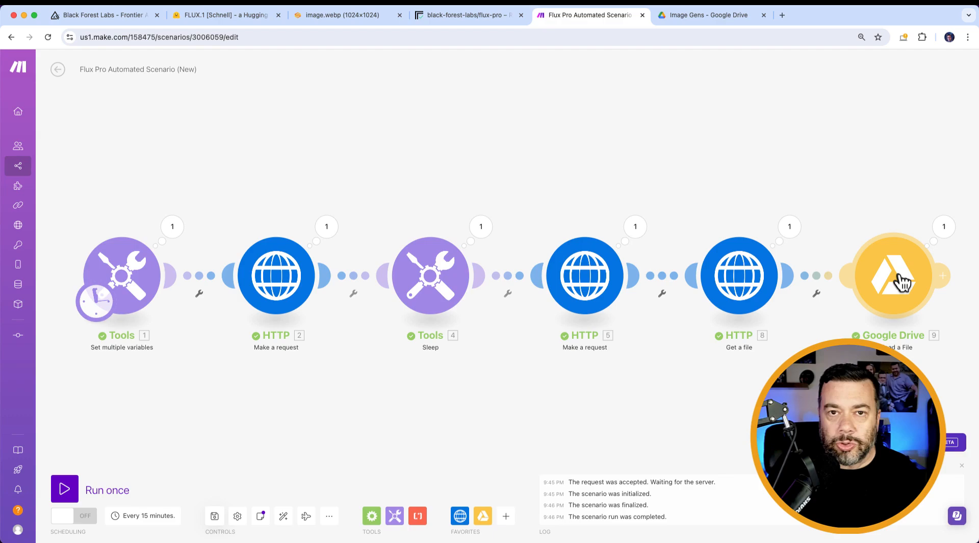
Step: Copy the "Hyper-realistic Instagram selfie" prompt from the text editor into the PROMPT variable of the Set multiple variables module and save it
click(130, 275)
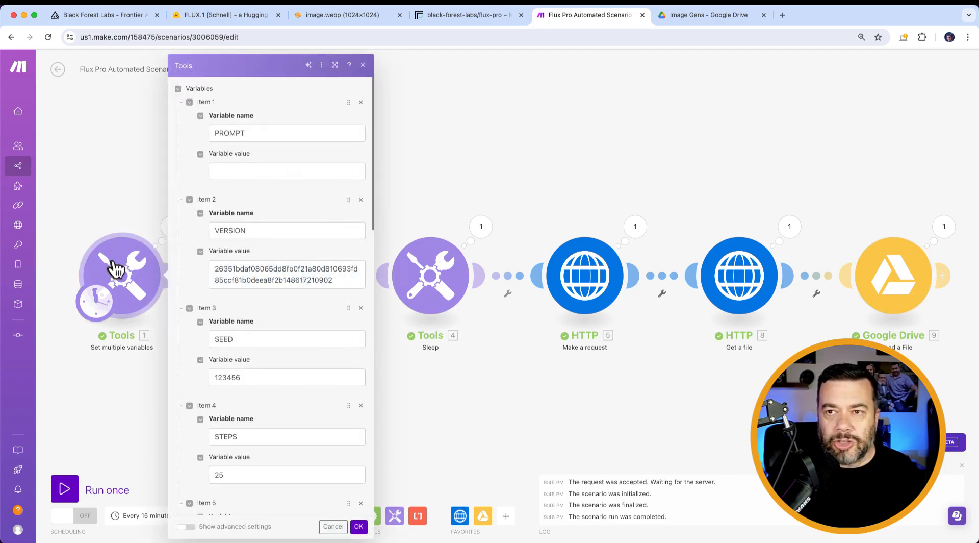
key(super+Tab)
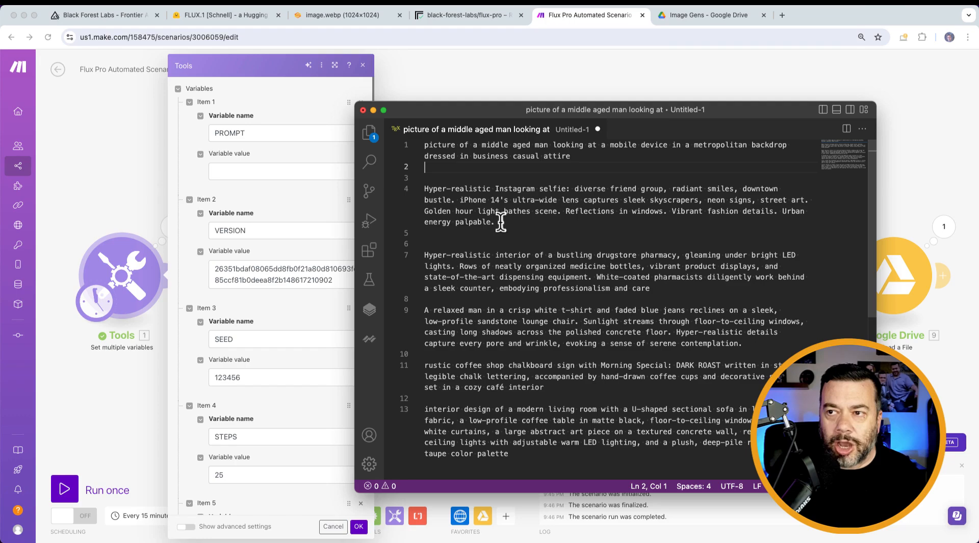
drag(495, 222, 417, 191)
key(super+c)
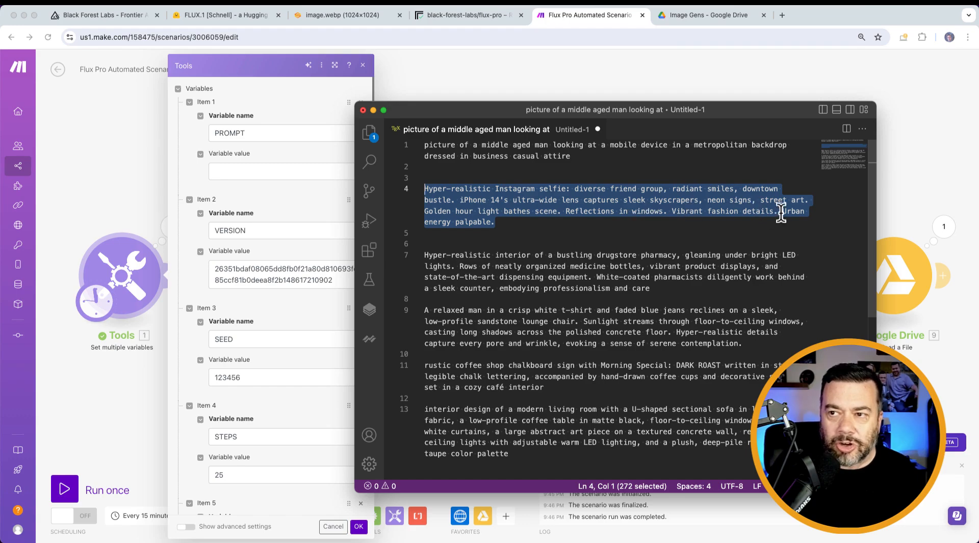
click(246, 175)
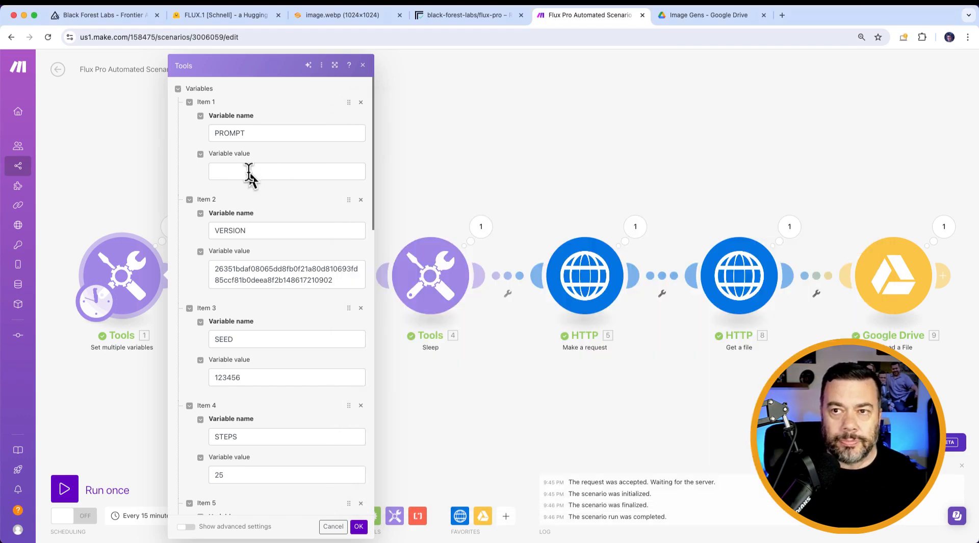
click(250, 171)
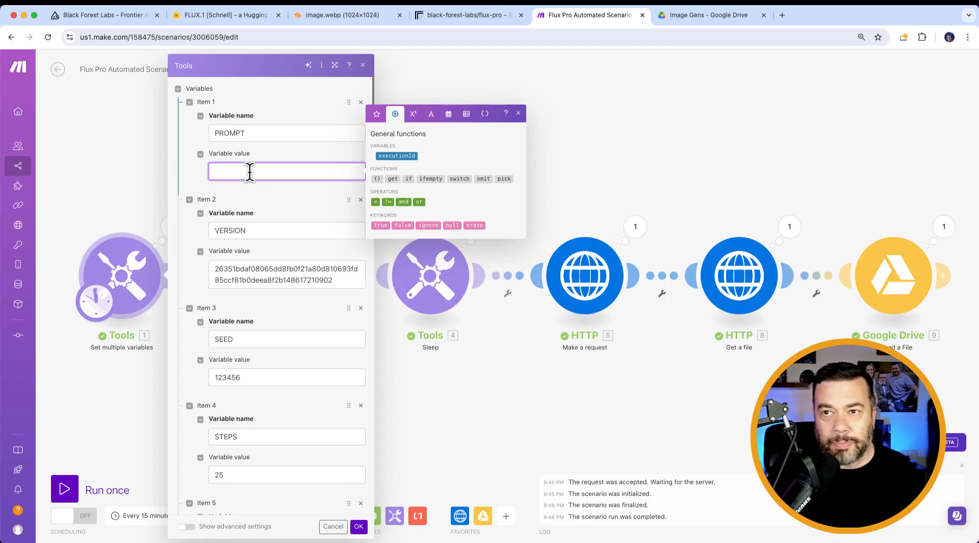
key(super+v)
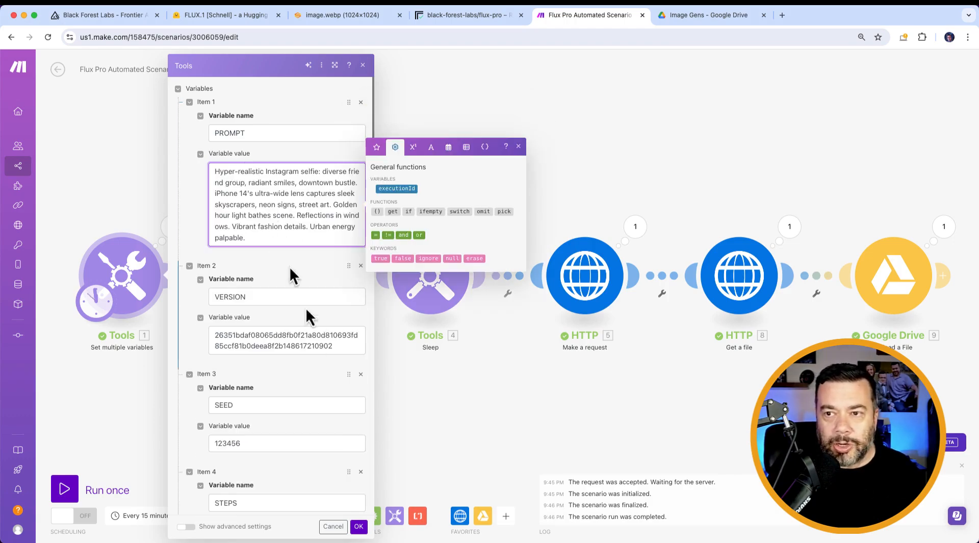
click(359, 525)
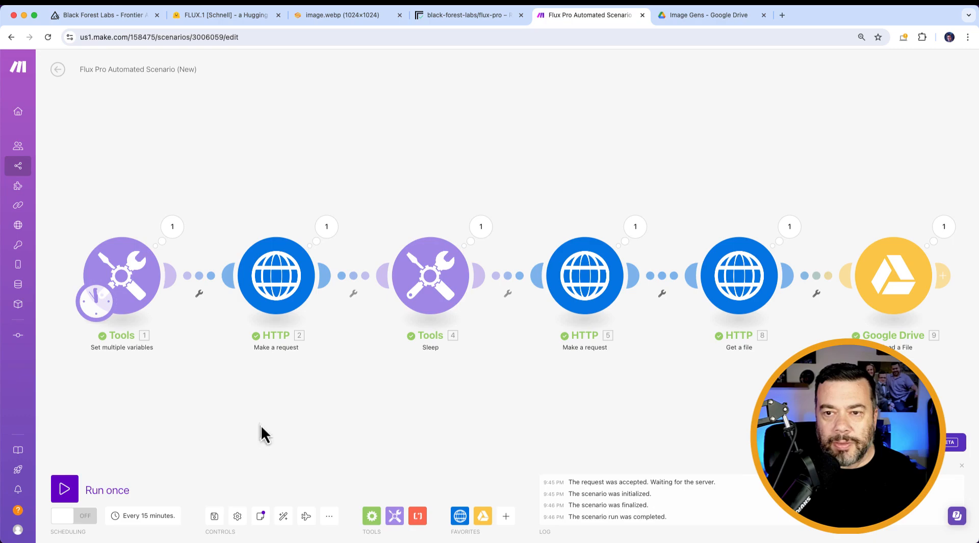
Step: Run the scenario once and open the generated group selfie from the Image Gens folder in Google Drive
click(65, 491)
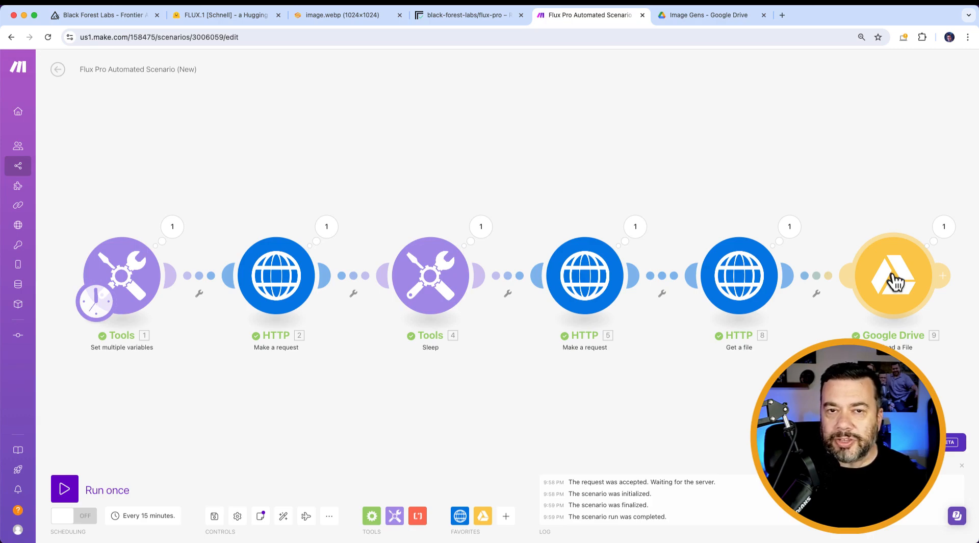
click(694, 17)
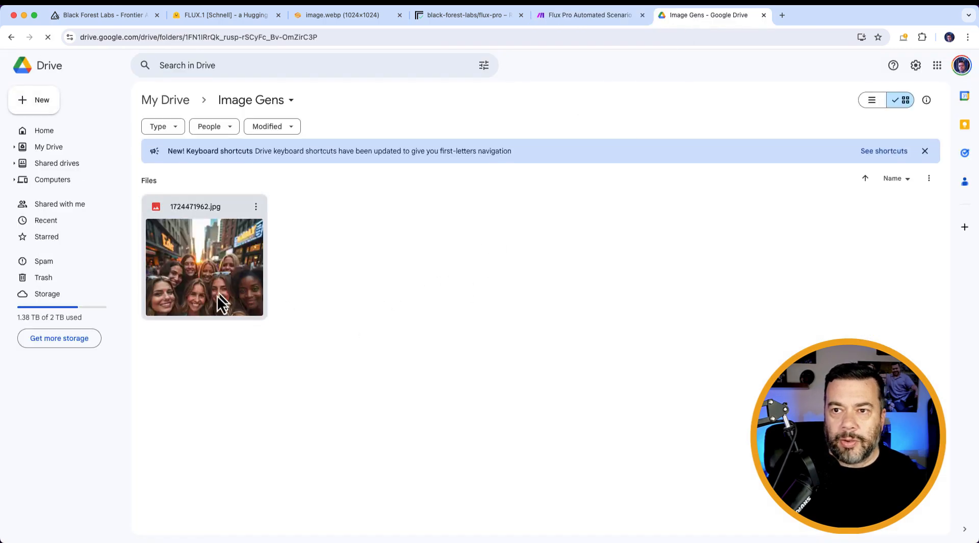
double_click(199, 280)
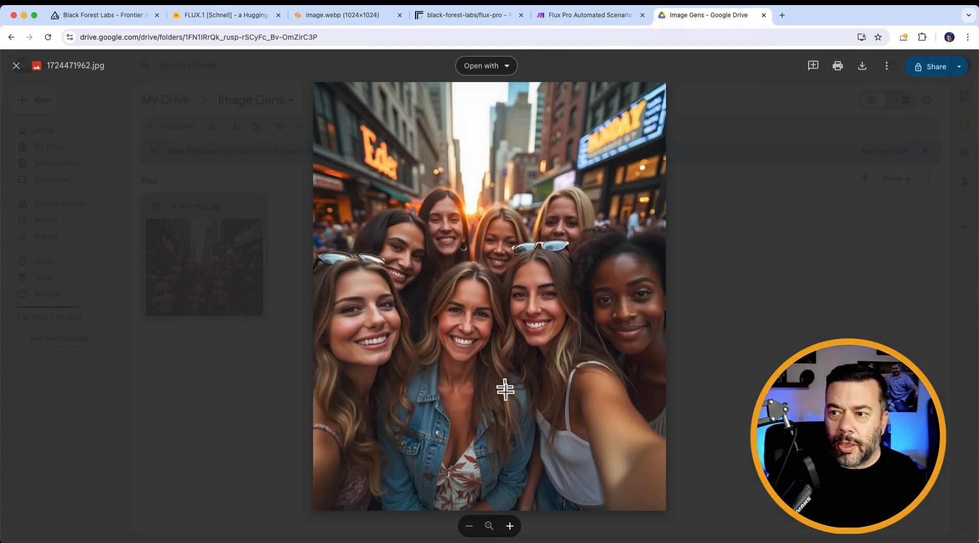
Step: Examine the faces and background of the group selfie up close and close the preview
click(510, 525)
click(510, 526)
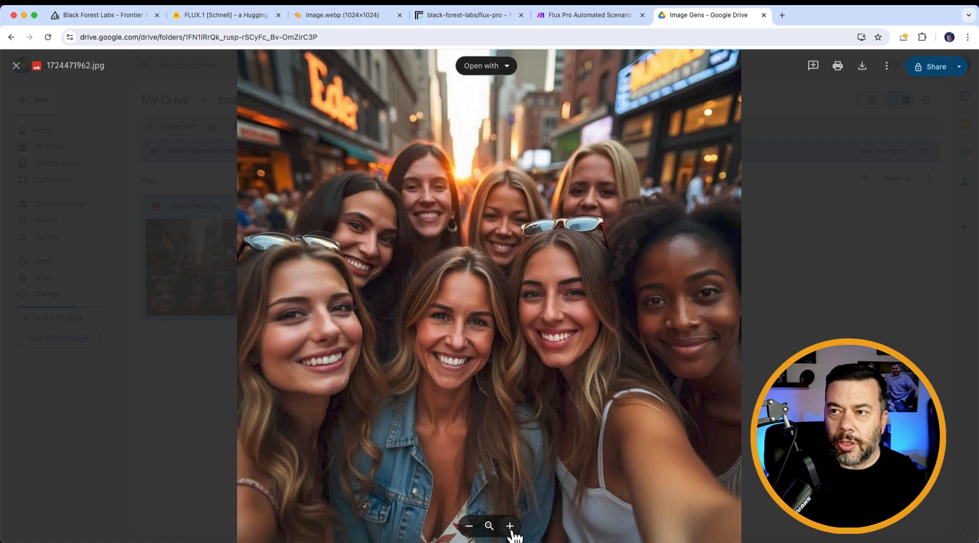
click(510, 526)
drag(558, 305, 540, 386)
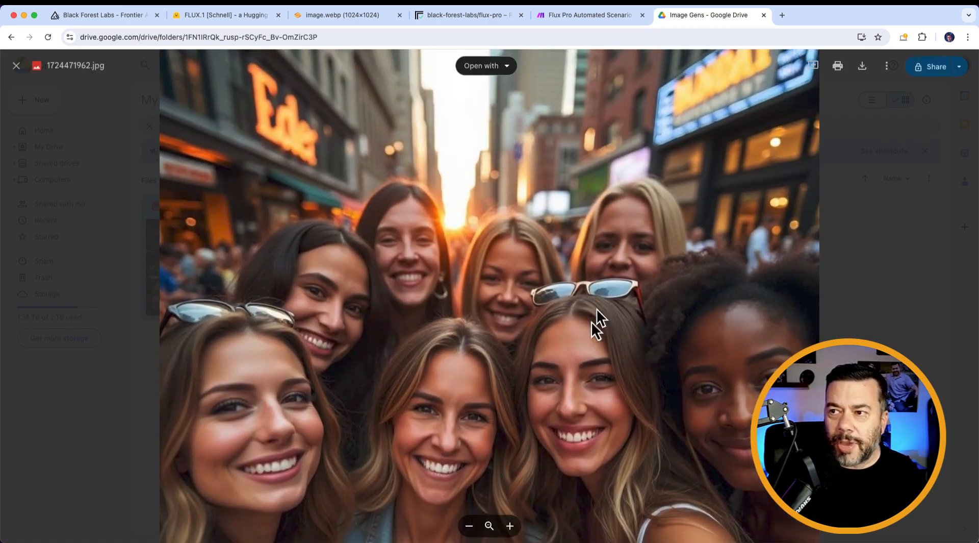
scroll(582, 316, down, 3)
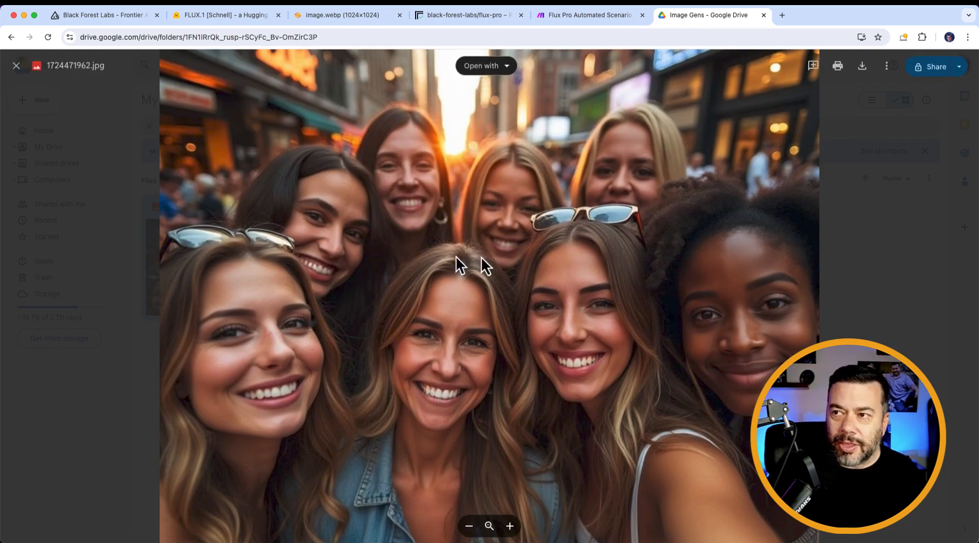
scroll(490, 286, down, 3)
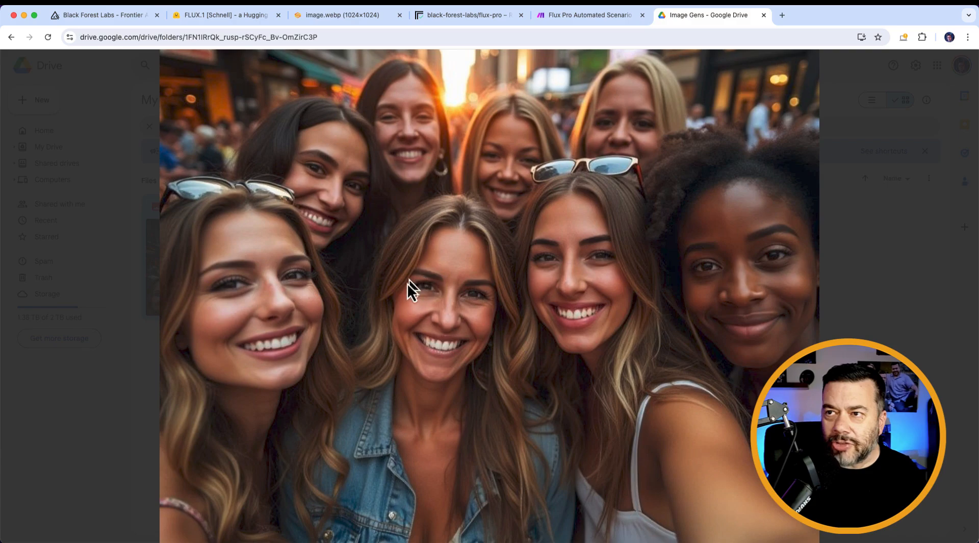
scroll(352, 320, up, 4)
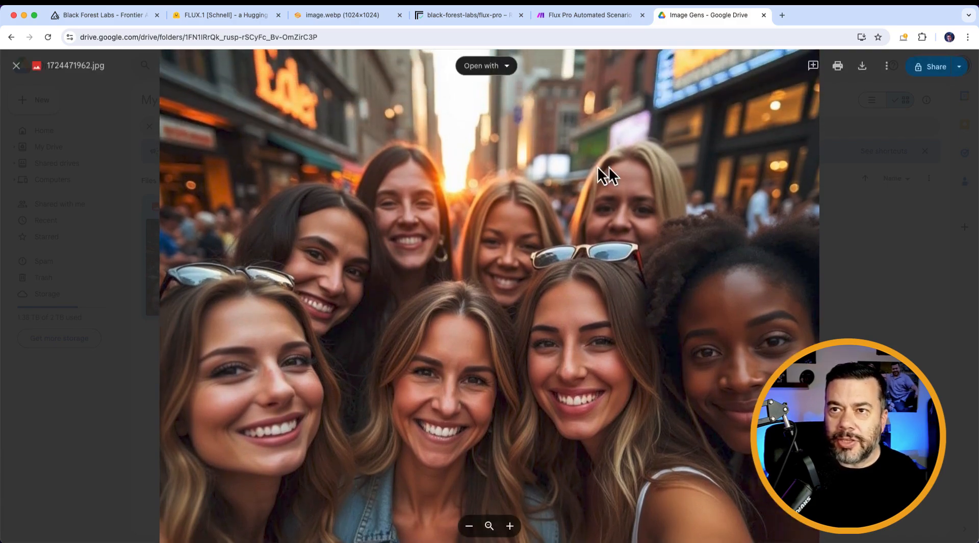
click(16, 66)
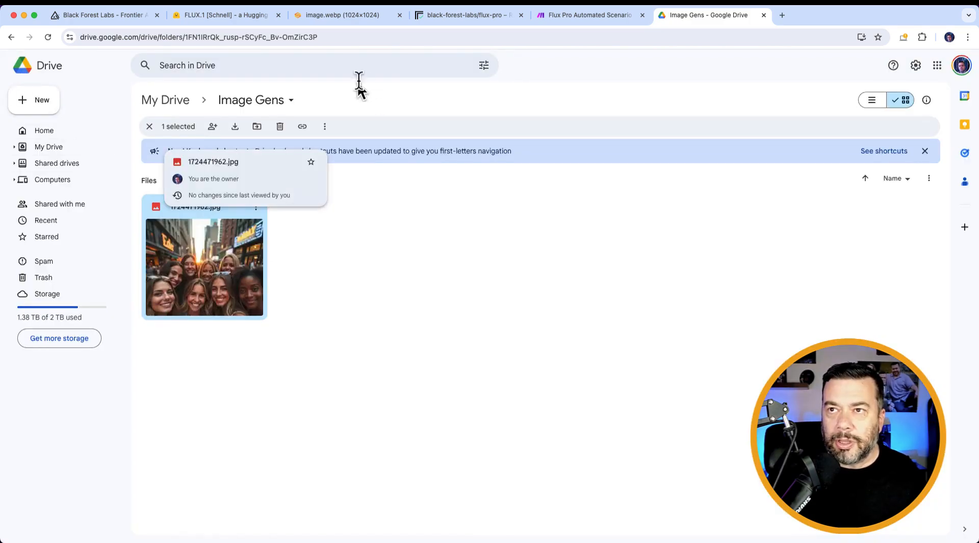
Step: Open the Set multiple variables module in the Make scenario and find the rustic coffee shop chalkboard prompt in the text editor
click(572, 19)
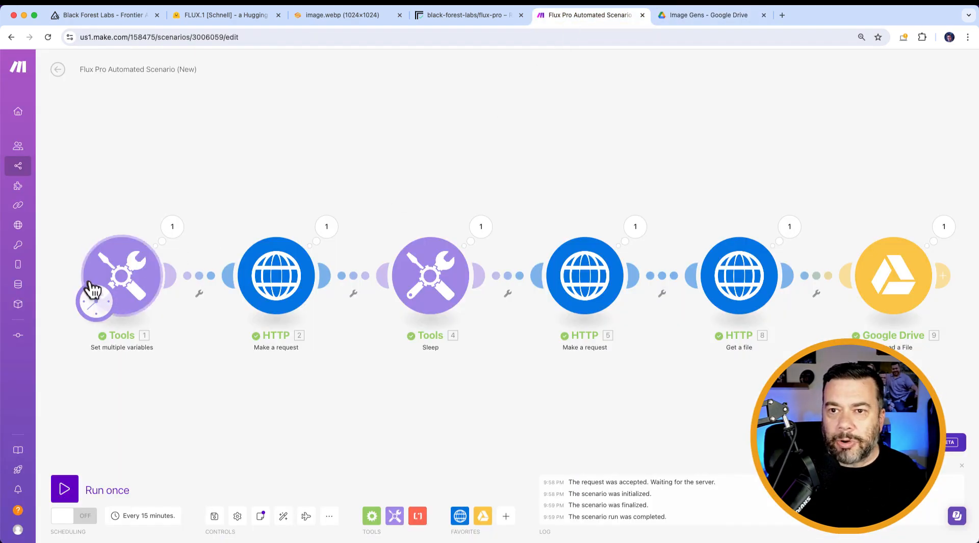
click(127, 284)
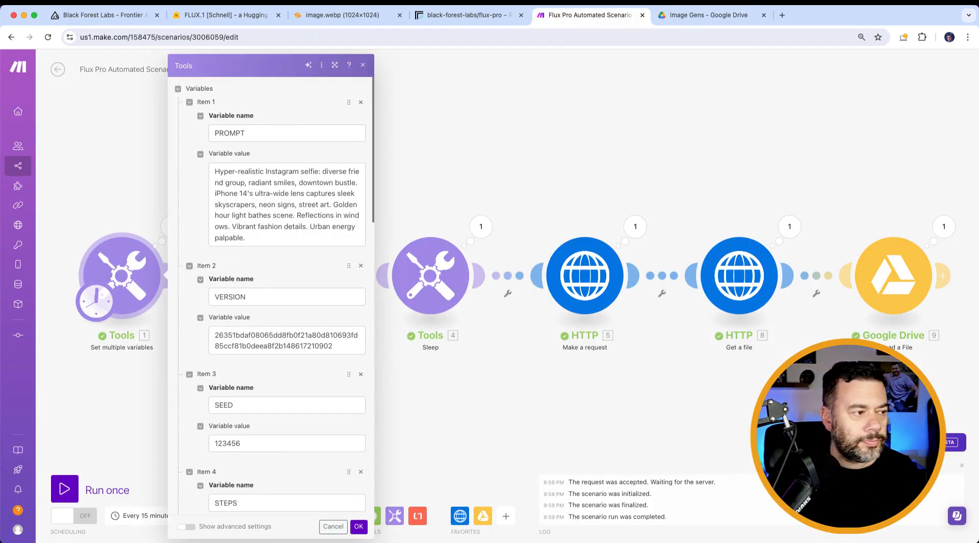
key(super+Tab)
scroll(568, 382, down, 5)
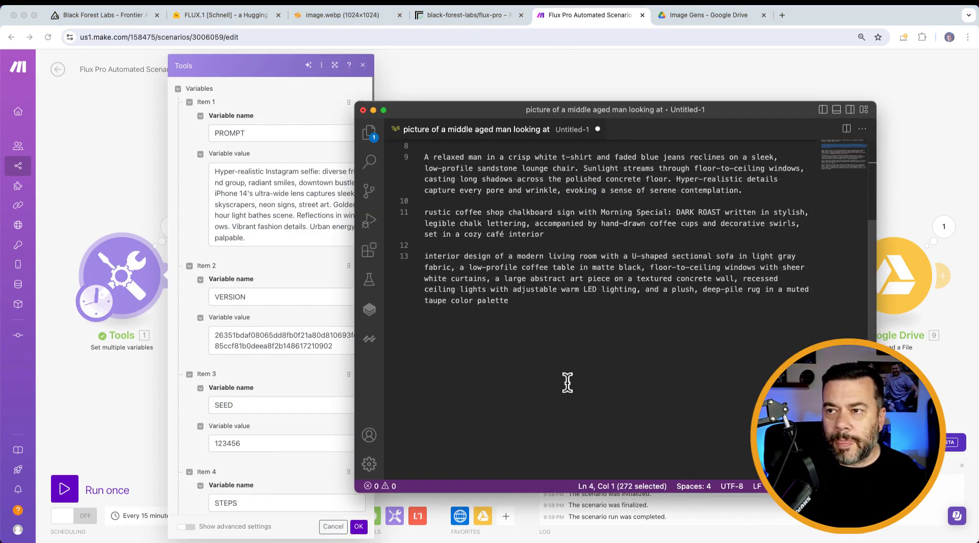
scroll(568, 383, up, 3)
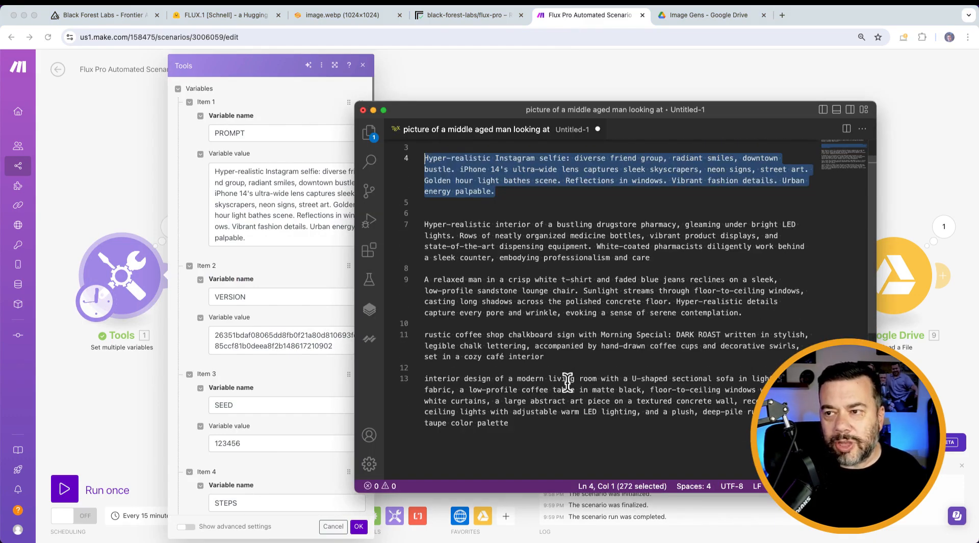
scroll(567, 383, down, 2)
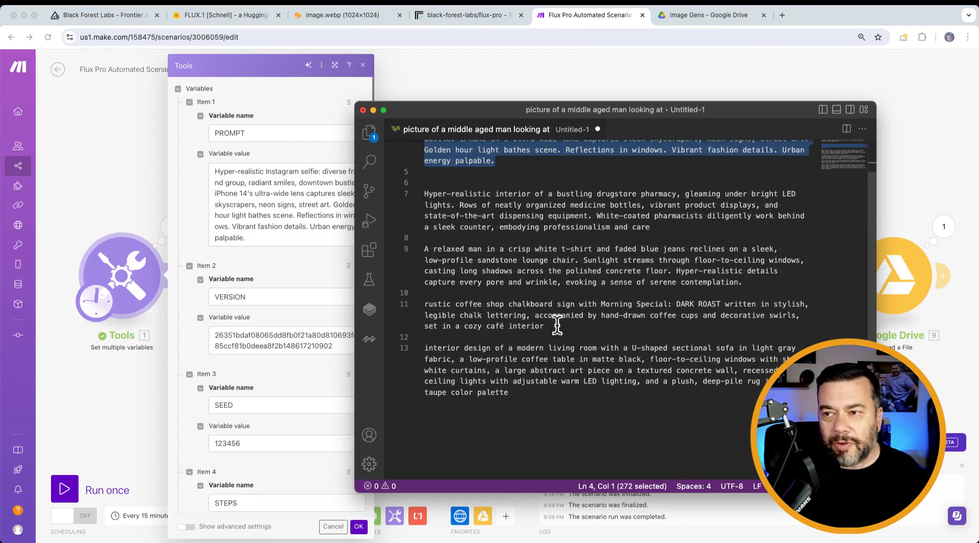
Step: Put single quotes around "Morning Special: DARK ROAST" in the coffee shop chalkboard prompt
drag(556, 326, 424, 312)
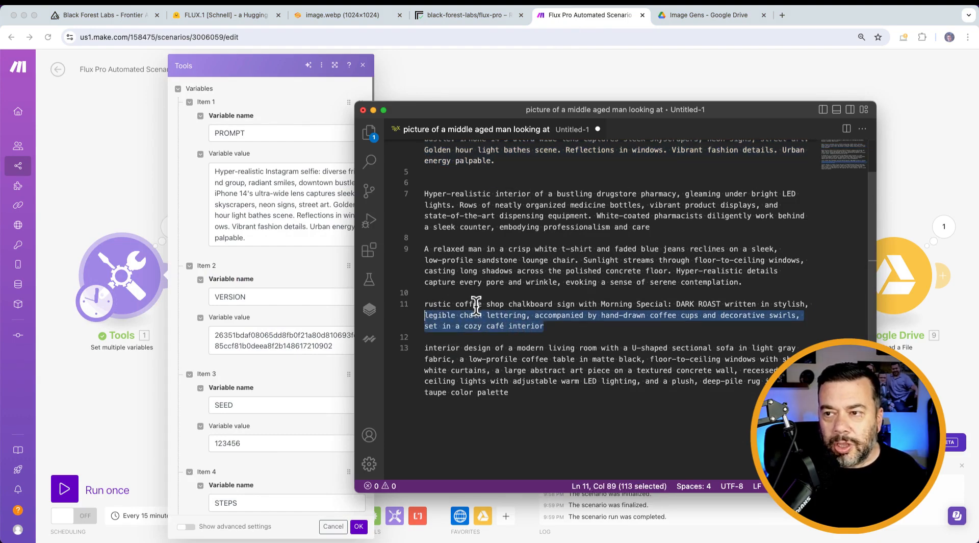
click(479, 308)
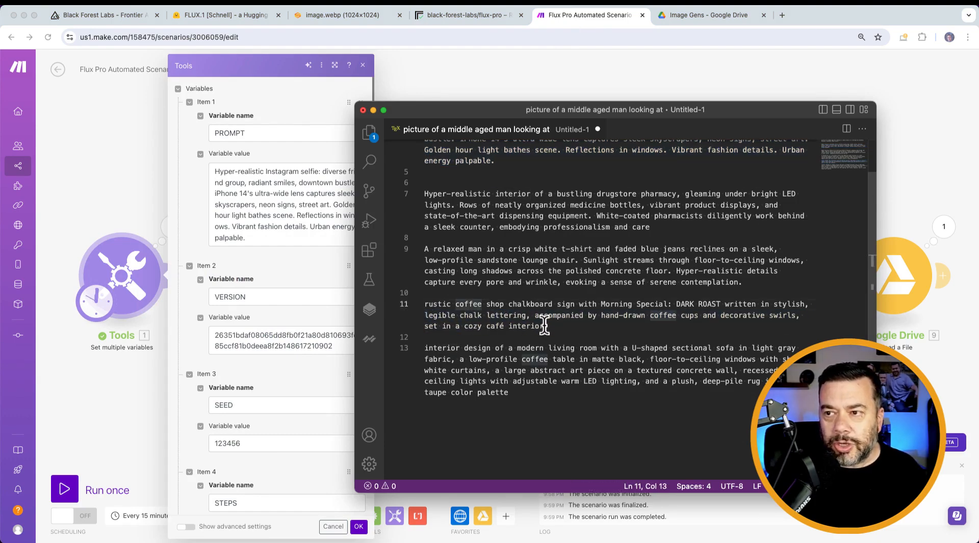
drag(560, 325, 422, 308)
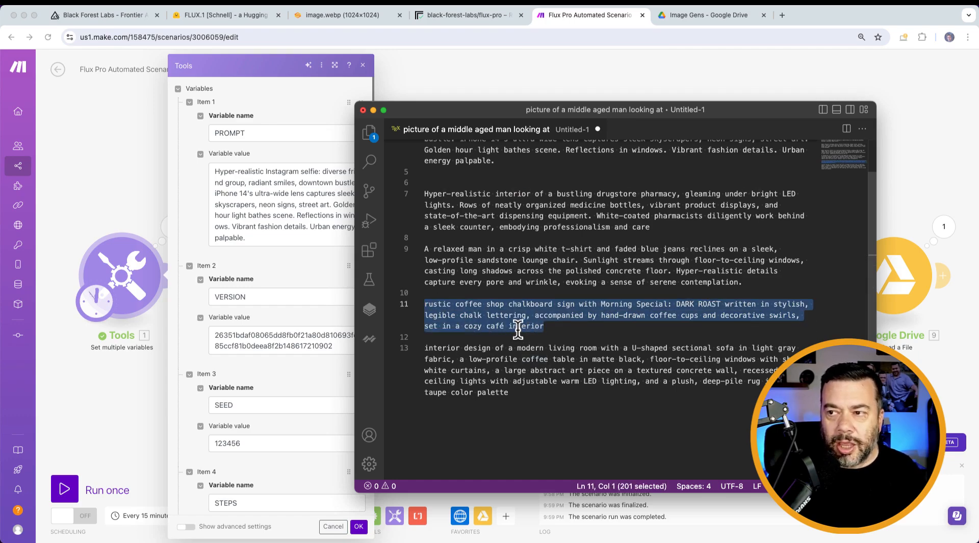
click(602, 304)
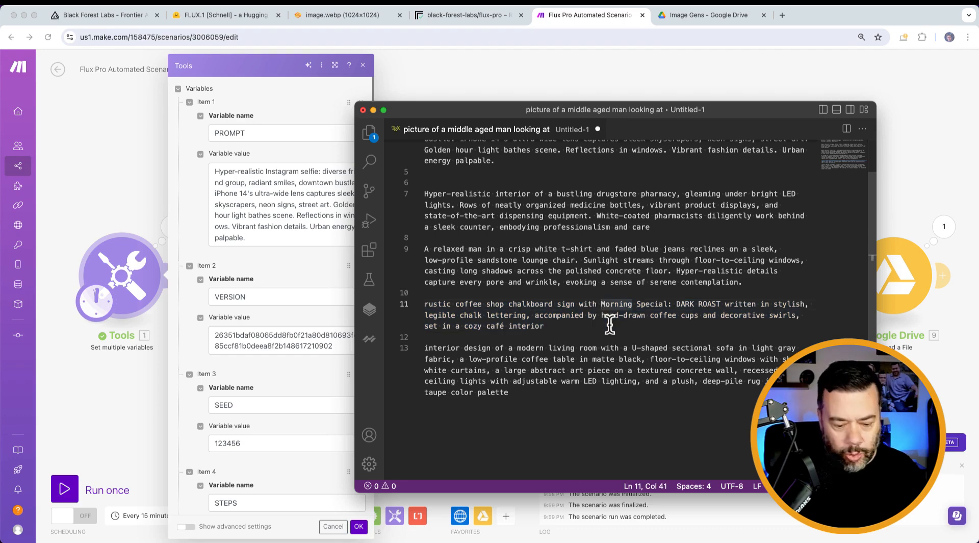
text(')
click(725, 304)
text(')
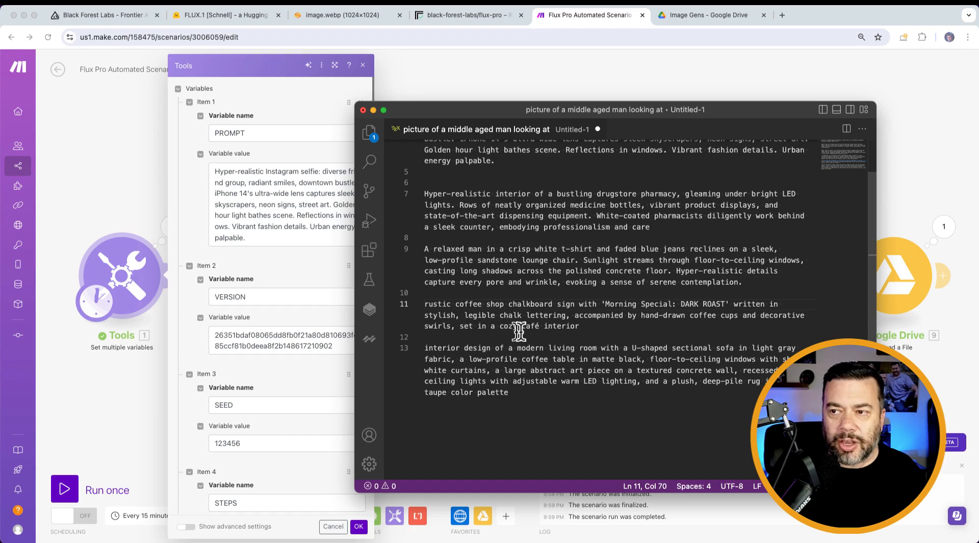
Step: Copy the quoted coffee shop chalkboard prompt into the PROMPT variable of the Set multiple variables module and save it
drag(580, 326, 420, 304)
key(super+c)
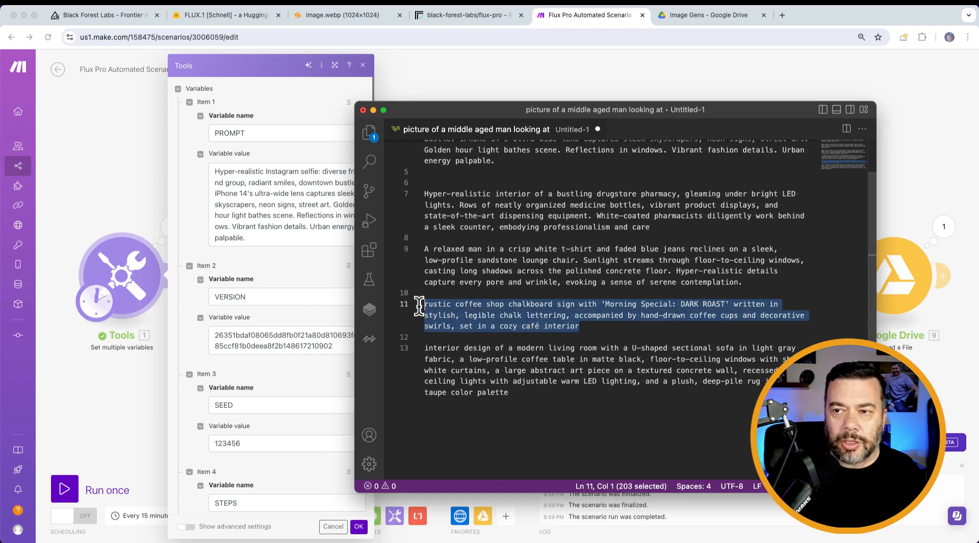
click(281, 209)
click(281, 209)
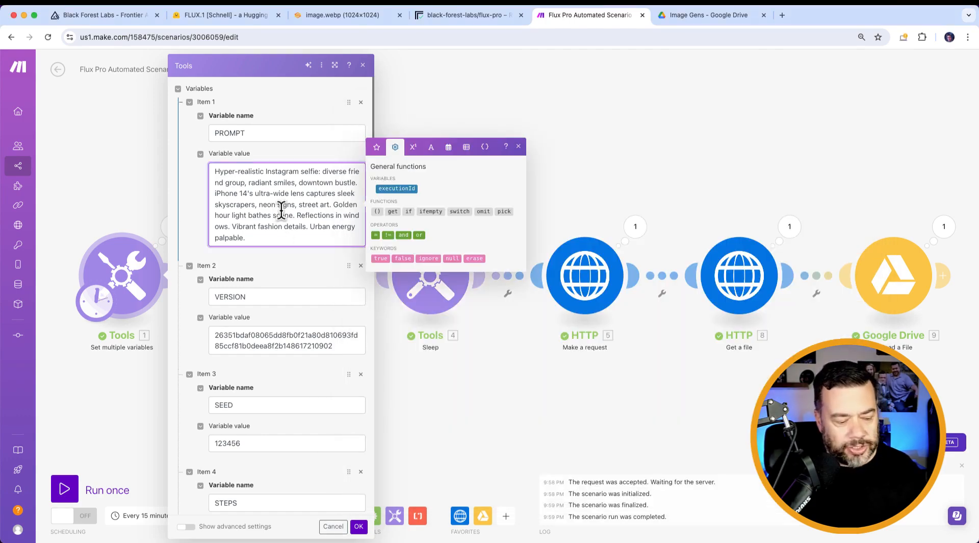
key(super+a)
key(super+v)
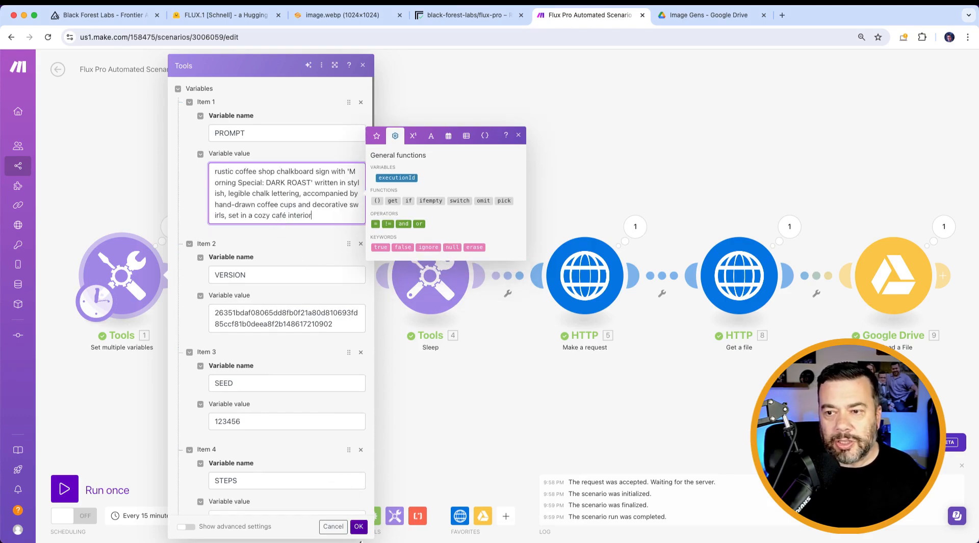
click(359, 526)
Step: Run the scenario once, view the generated chalkboard image from the Image Gens folder in Google Drive, and close the preview
click(64, 487)
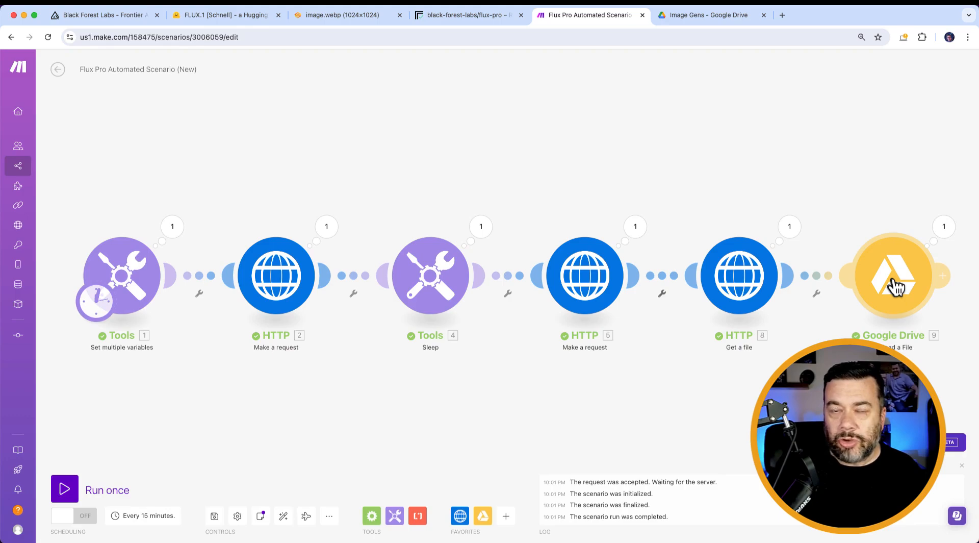
click(692, 18)
click(330, 273)
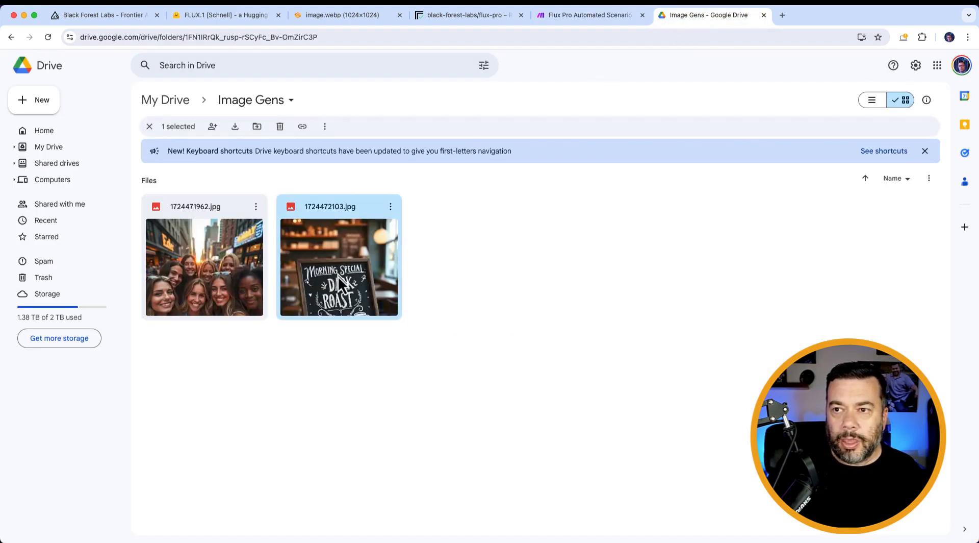
double_click(341, 288)
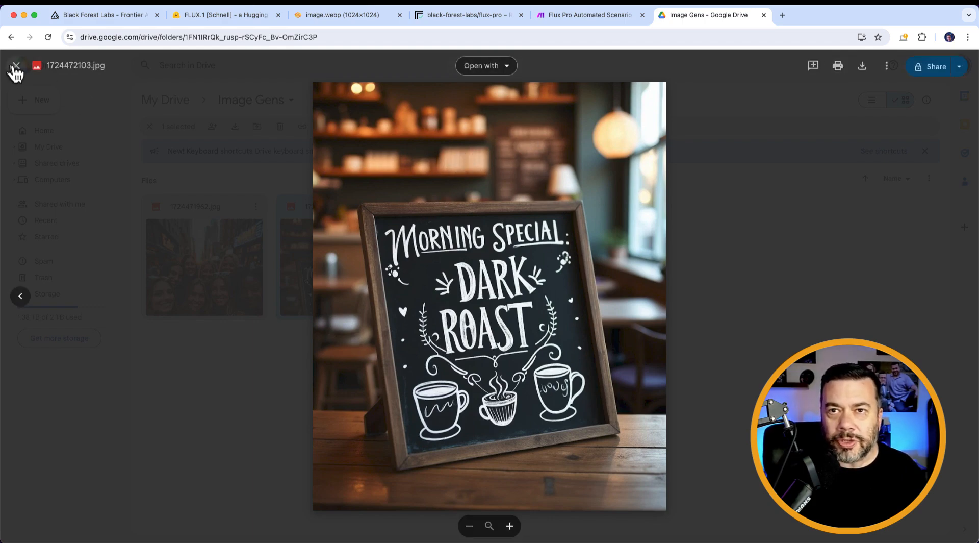
click(16, 66)
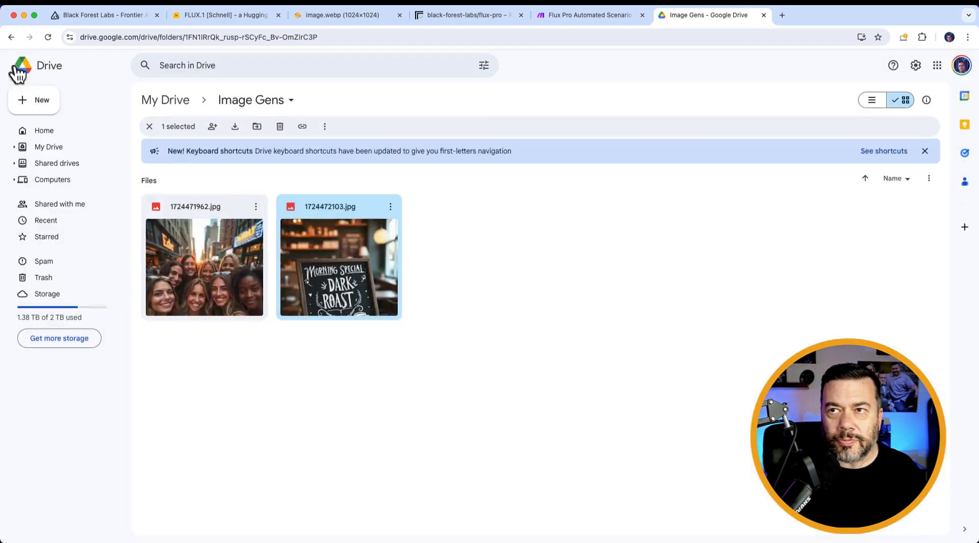
Step: In Make, replace the PROMPT variable's value with the "A relaxed man in a crisp white t-shirt" prompt from the text editor and save it
click(573, 22)
click(130, 283)
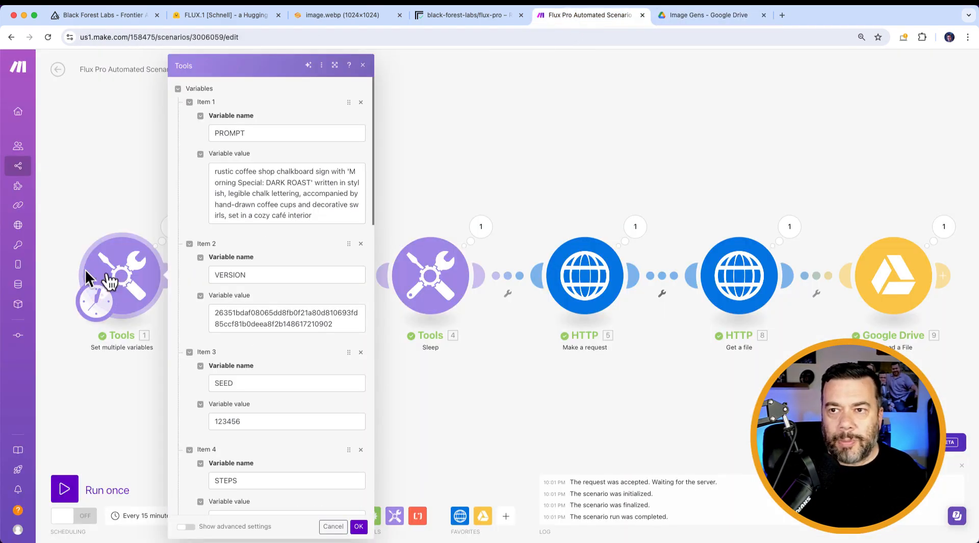
key(super+Tab)
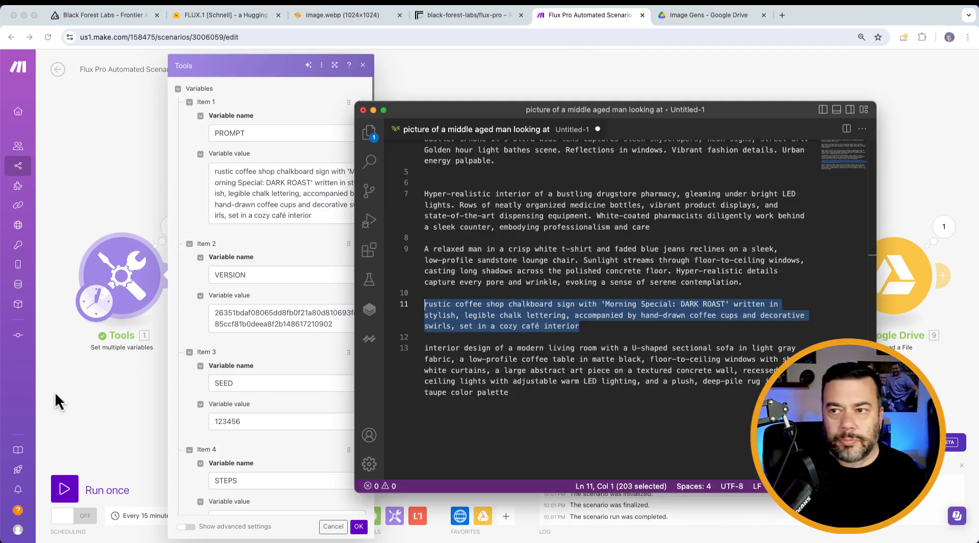
click(540, 260)
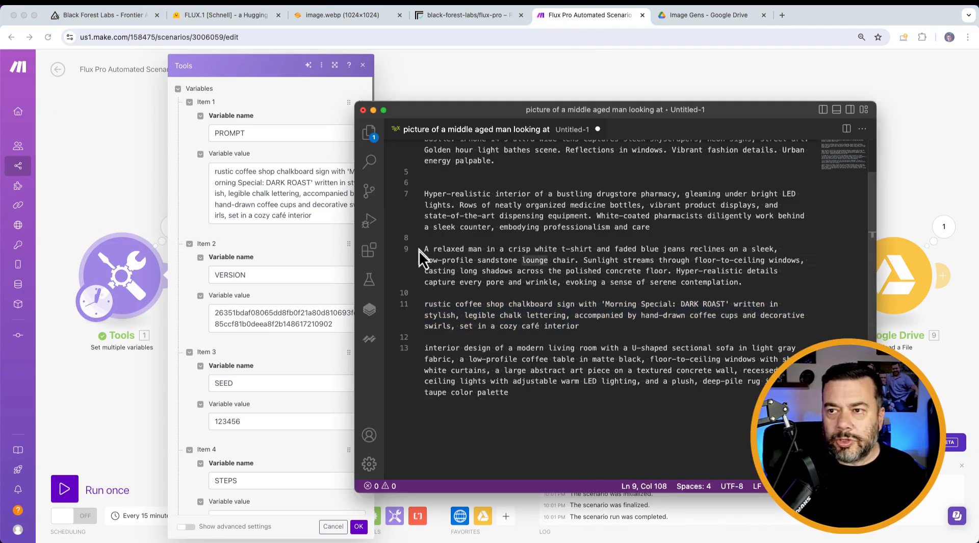
drag(424, 248, 746, 283)
key(ctrl+c)
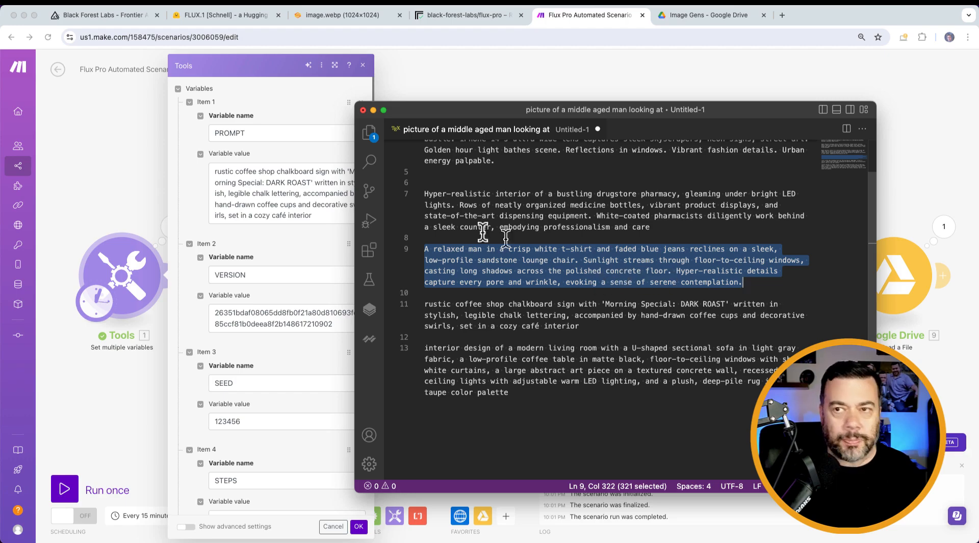
click(286, 201)
triple_click(290, 204)
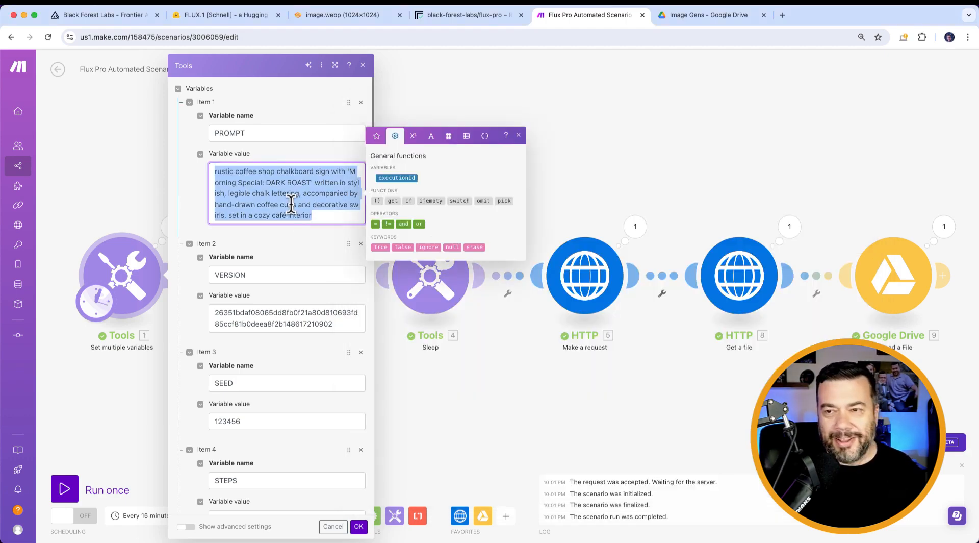
key(ctrl+v)
click(358, 526)
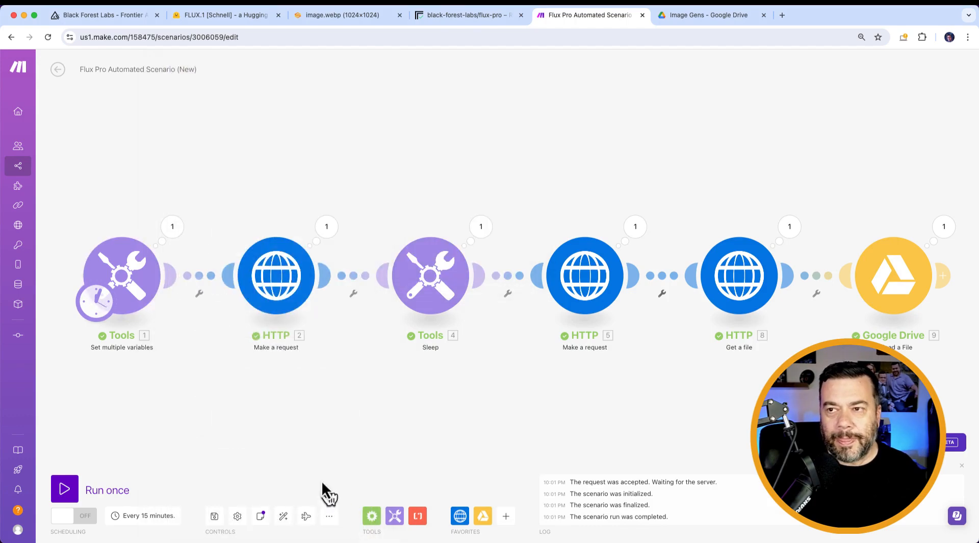
Step: Run the scenario once and open the generated image of the man in the lounge chair in Google Drive
click(66, 488)
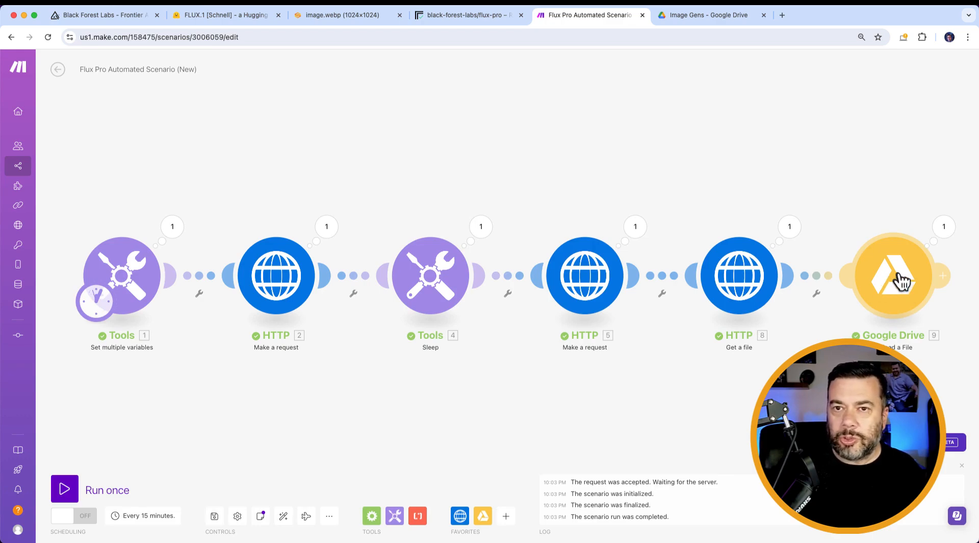
click(682, 17)
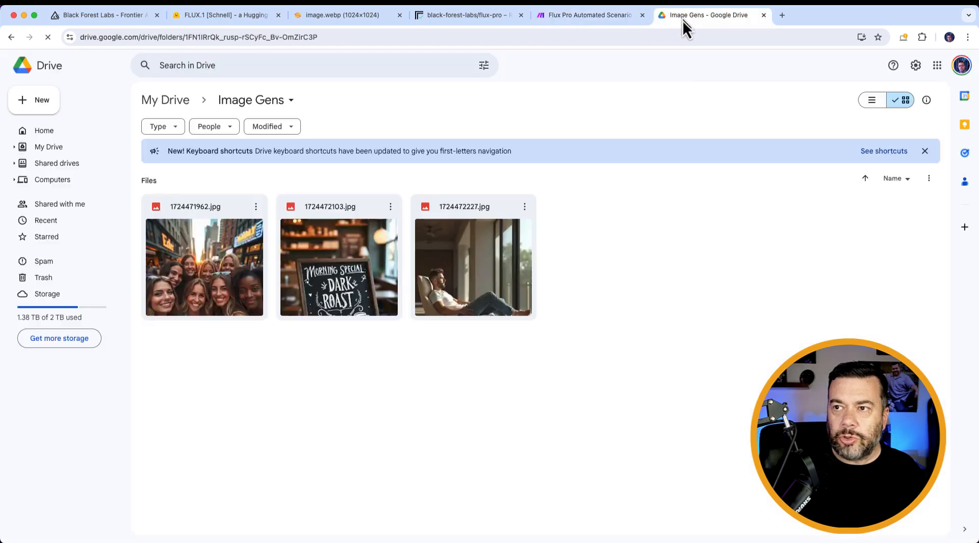
double_click(472, 264)
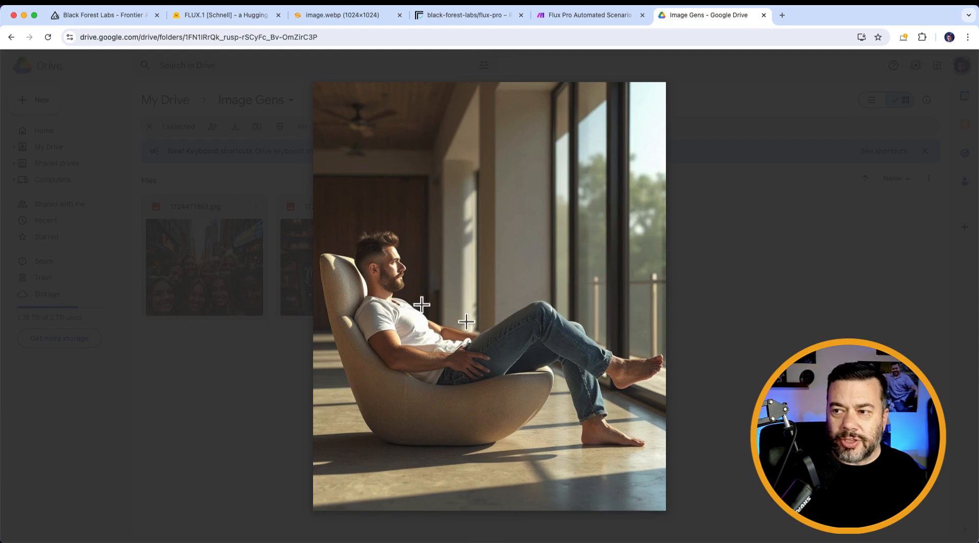
Step: Examine the man's face and the details of the lounge chair image up close and close the preview
click(510, 526)
click(514, 525)
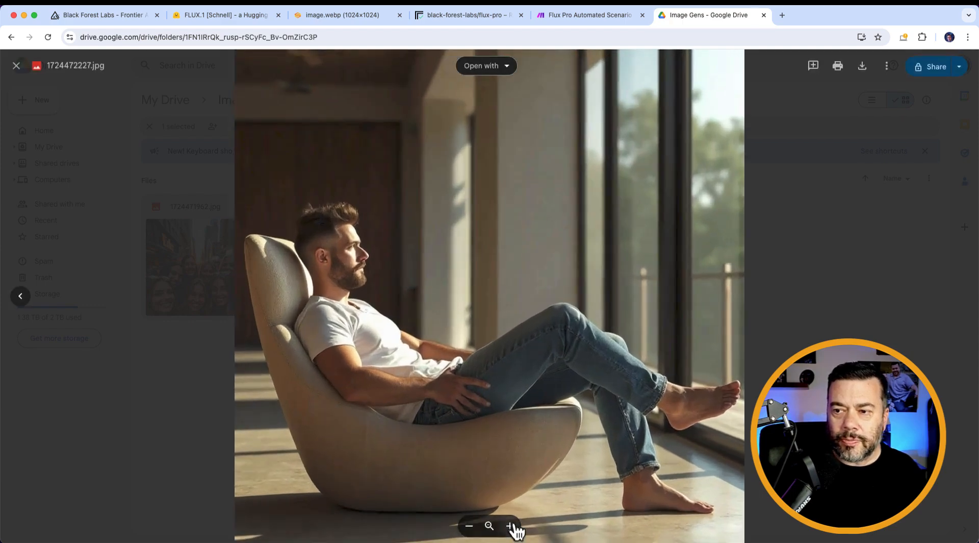
click(514, 526)
click(514, 525)
drag(340, 292, 371, 287)
click(469, 525)
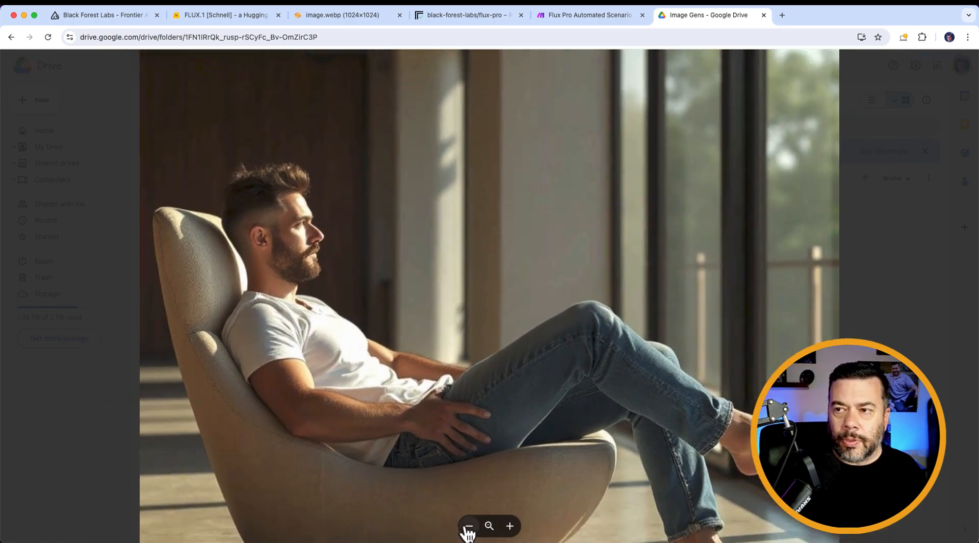
click(469, 525)
click(469, 526)
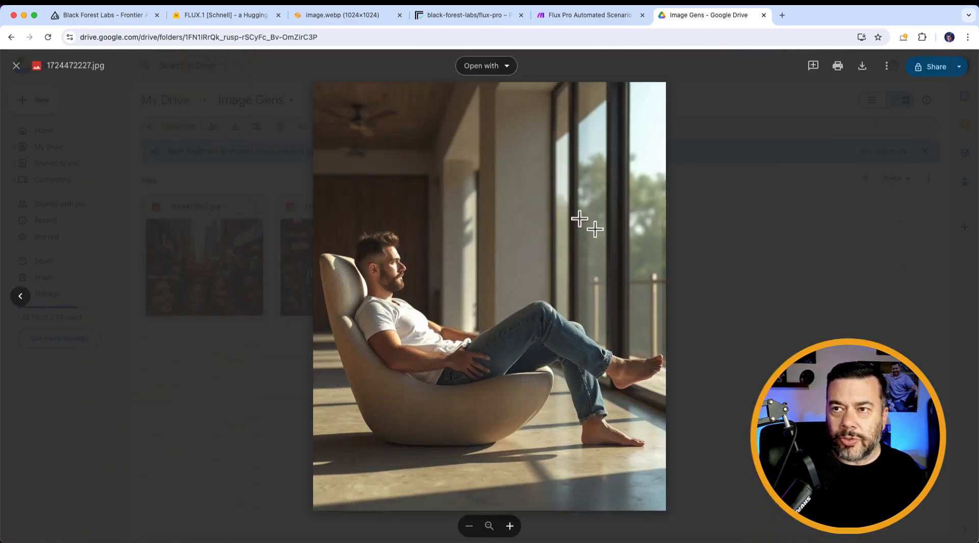
click(17, 67)
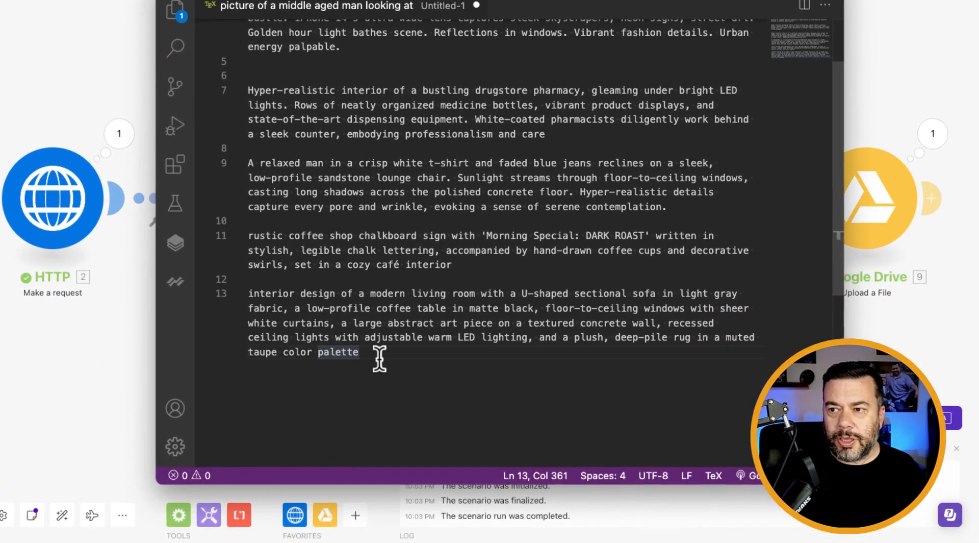
Step: Copy the "interior design of a modern living room" prompt from the text editor
drag(472, 382, 414, 367)
drag(302, 338, 239, 305)
key(super+c)
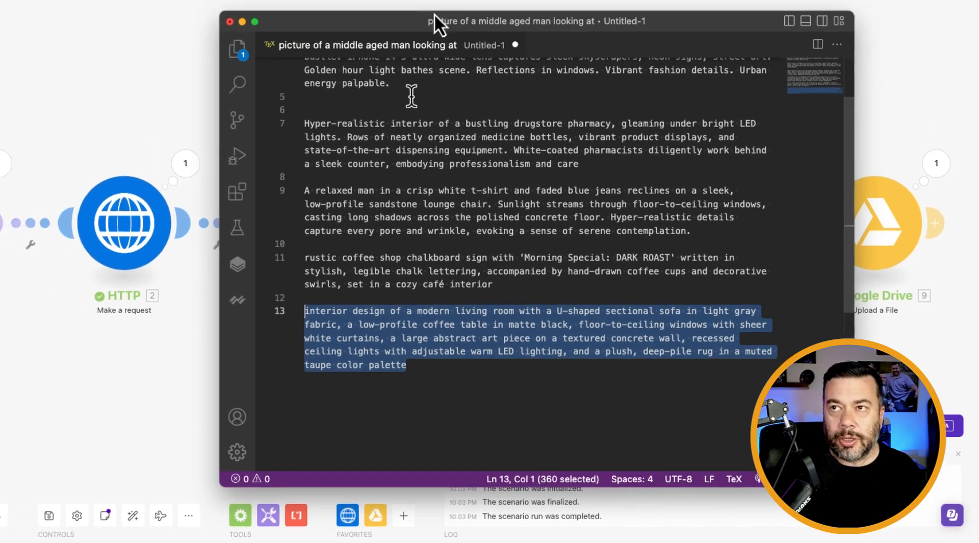
Step: Replace the PROMPT variable's value in the Set multiple variables module with the copied living room prompt, save it and run the scenario once
click(280, 111)
click(105, 293)
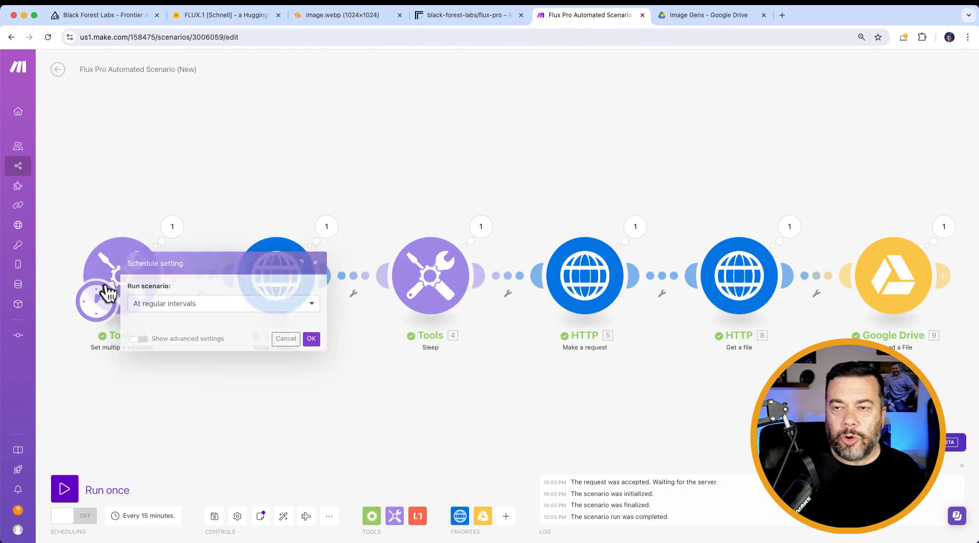
click(85, 208)
click(124, 269)
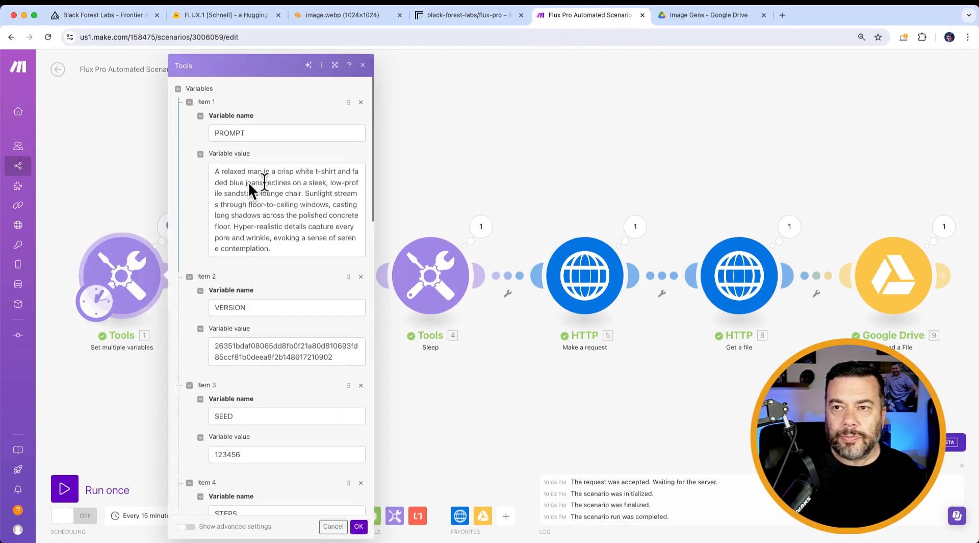
drag(290, 249, 191, 164)
key(super+v)
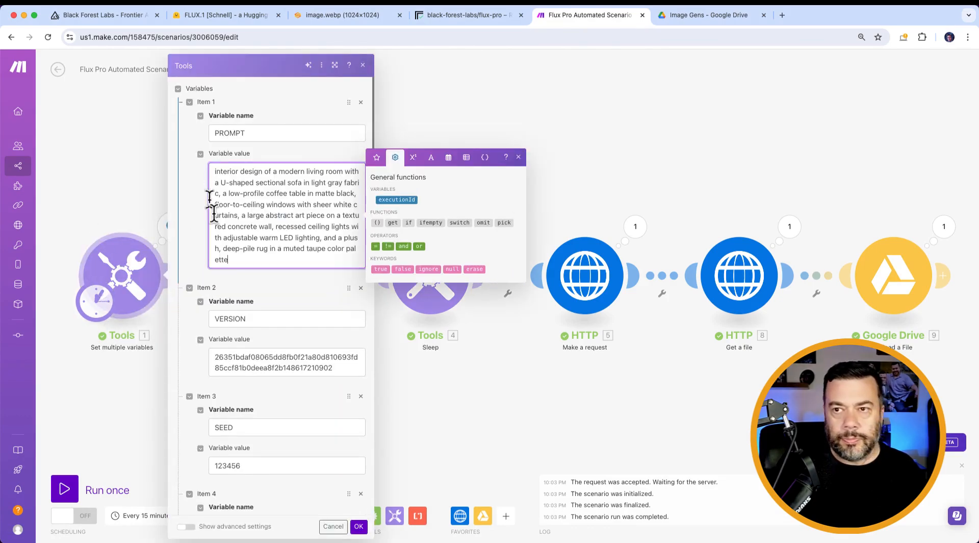
click(358, 526)
click(65, 488)
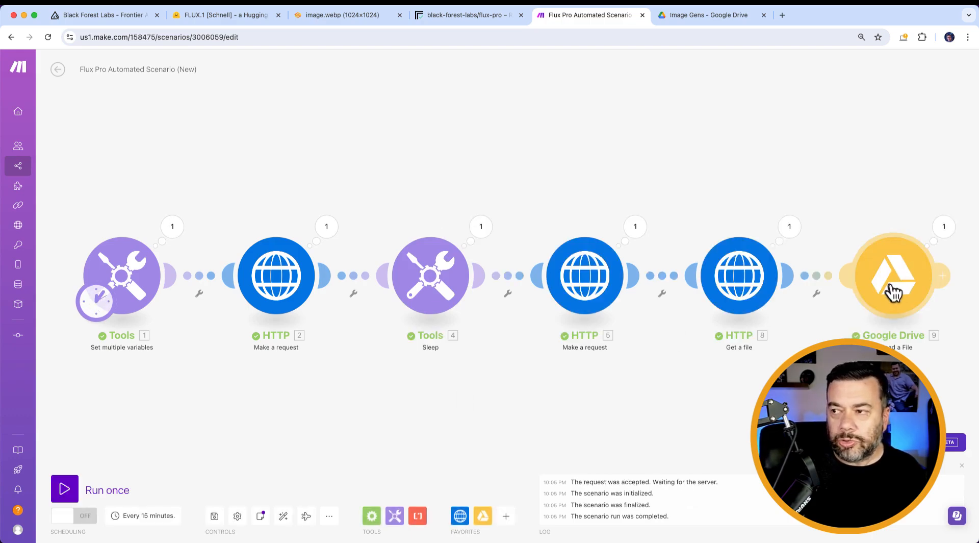
Step: Open the newest generated living room image in the Google Drive Image Gens folder, examine it enlarged and close the preview
click(699, 20)
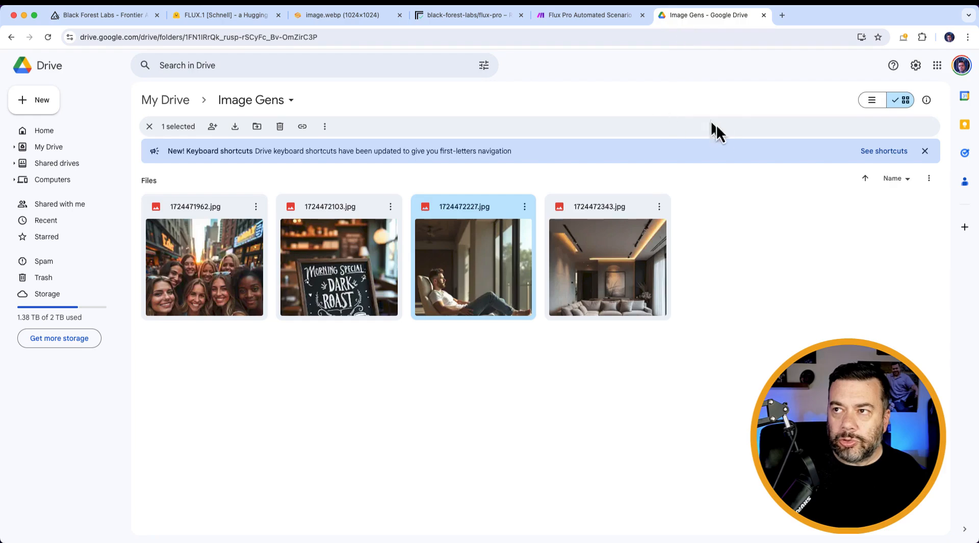
double_click(612, 274)
click(510, 526)
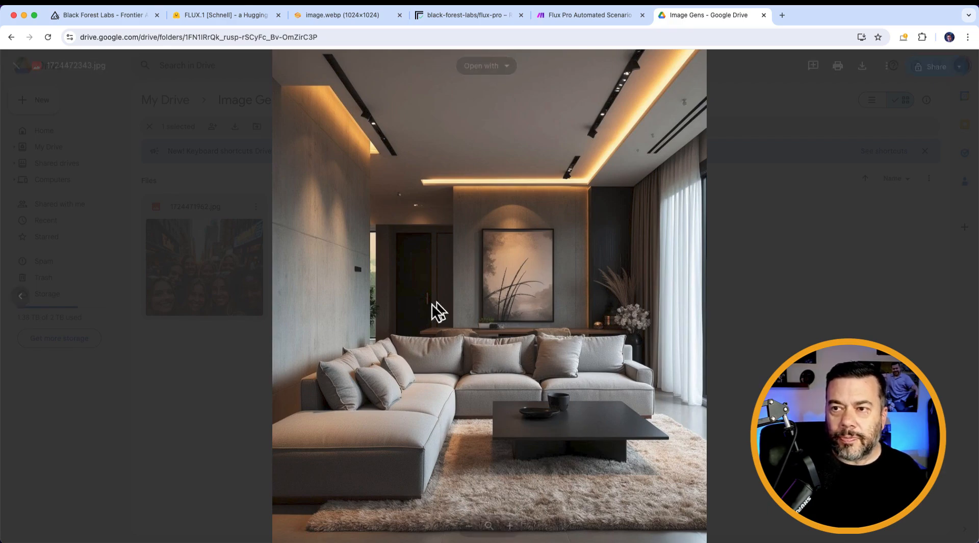
click(16, 65)
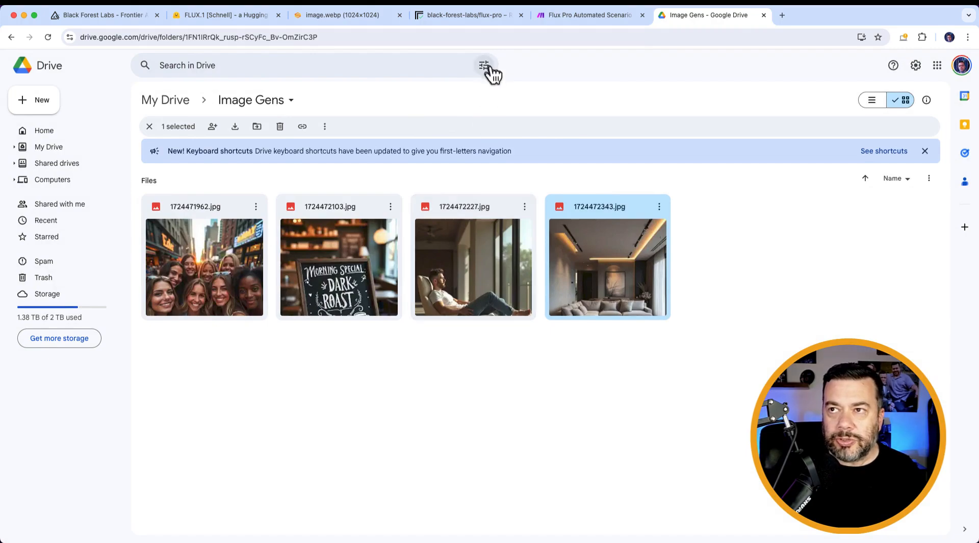
Step: Return to the Make scenario and review the variables in the Set multiple variables module, closing it without changes
click(572, 16)
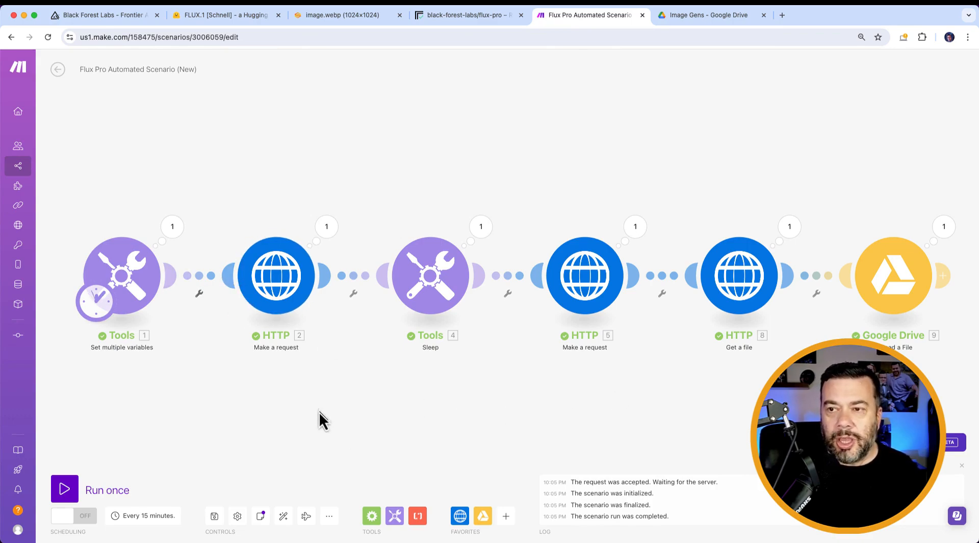
scroll(371, 406, down, 3)
drag(424, 420, 433, 351)
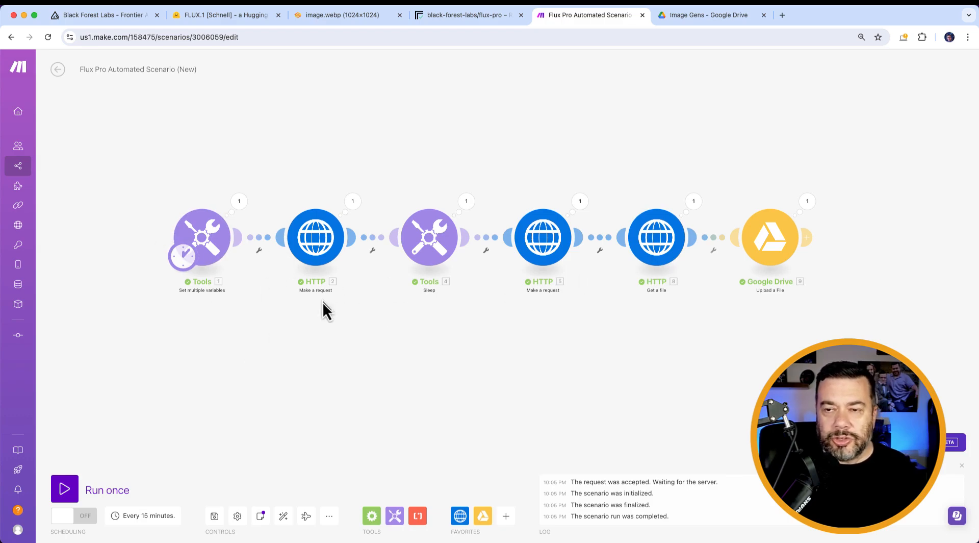
click(196, 240)
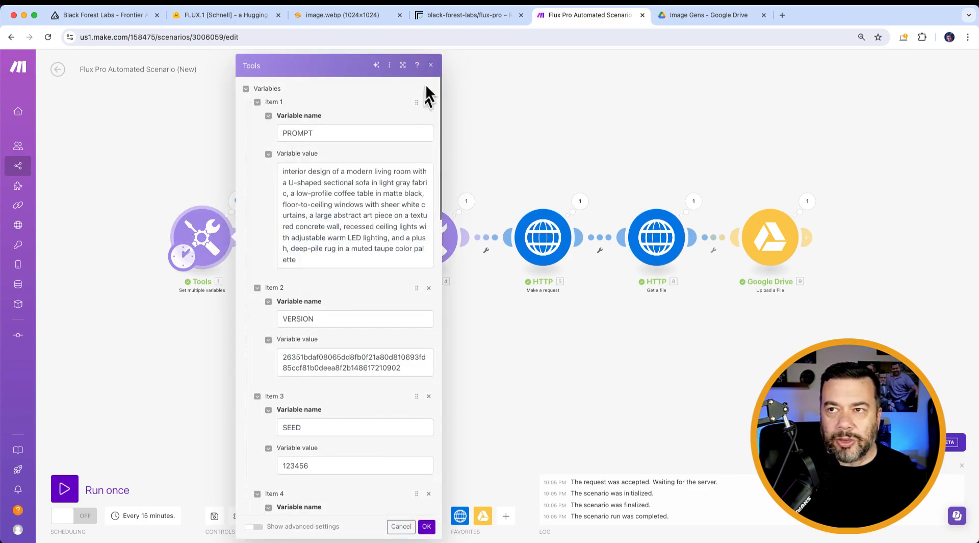
click(431, 64)
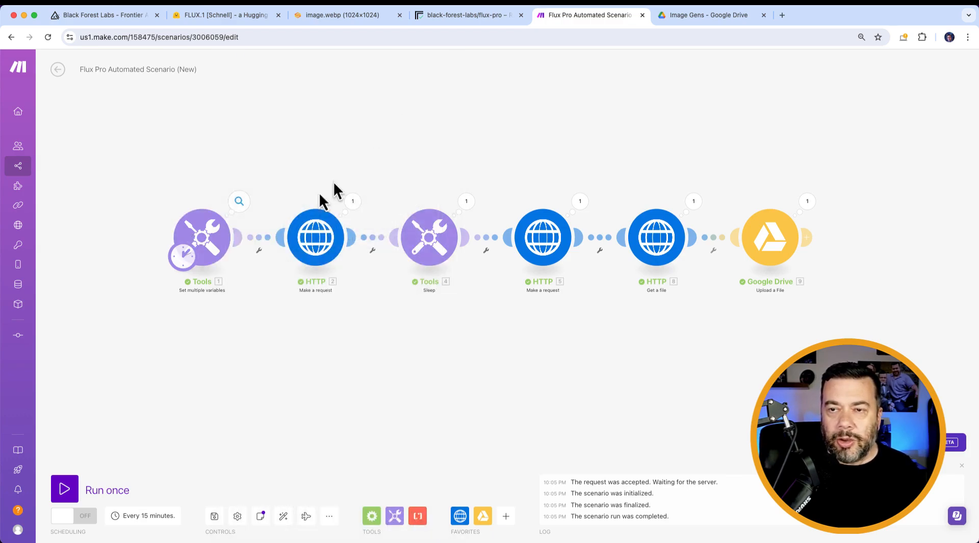
Step: Add a Google Sheets Watch New Rows module in front of the Set multiple variables module, leaving its settings unconfigured
right_click(138, 244)
click(179, 253)
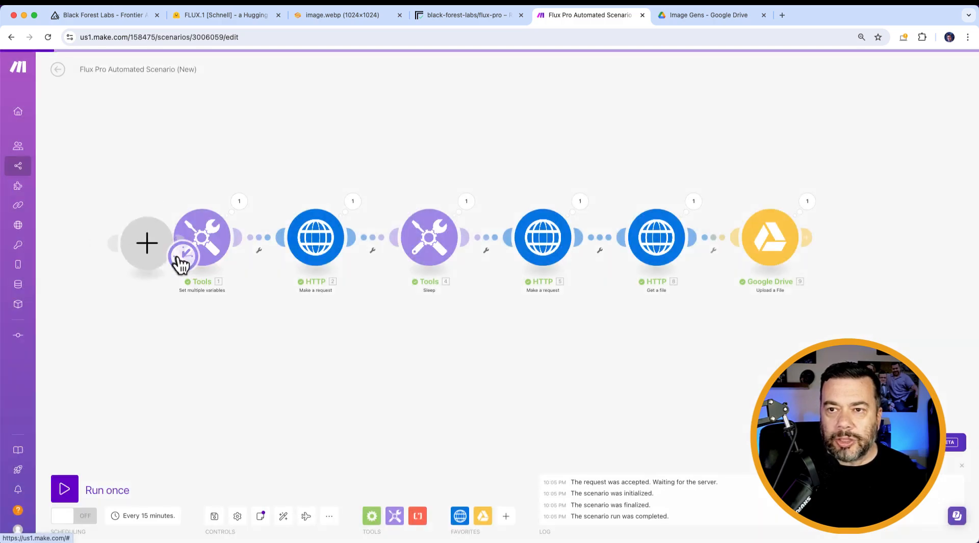
click(144, 250)
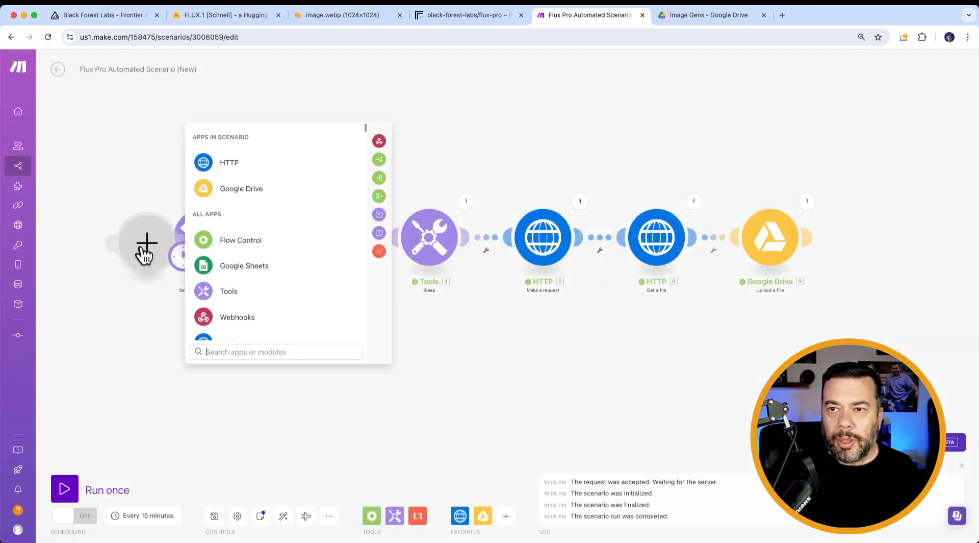
click(249, 268)
scroll(257, 255, down, 2)
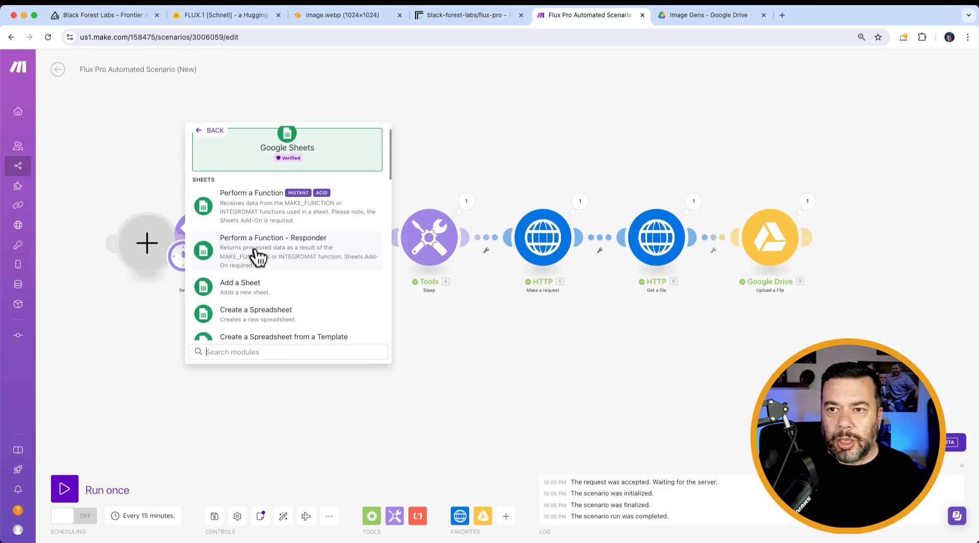
scroll(255, 253, down, 8)
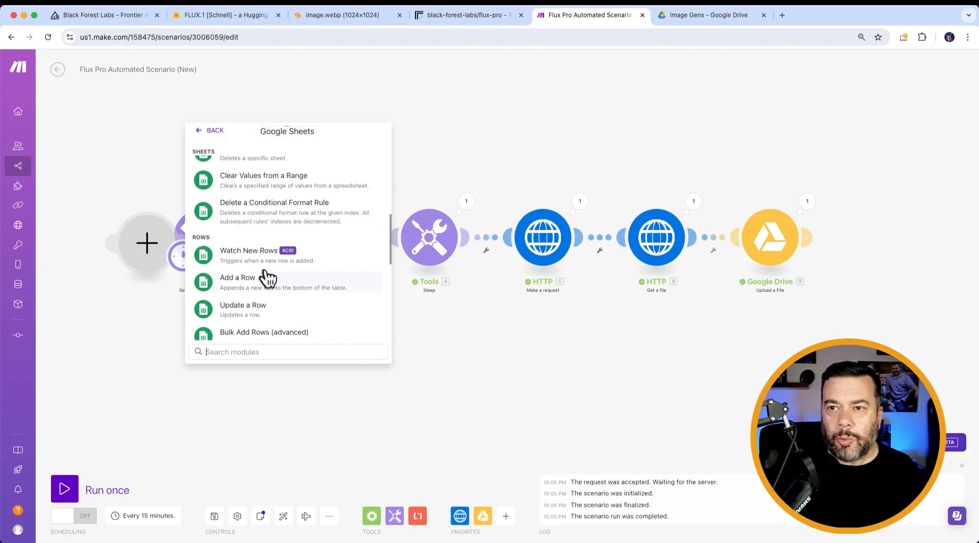
click(247, 258)
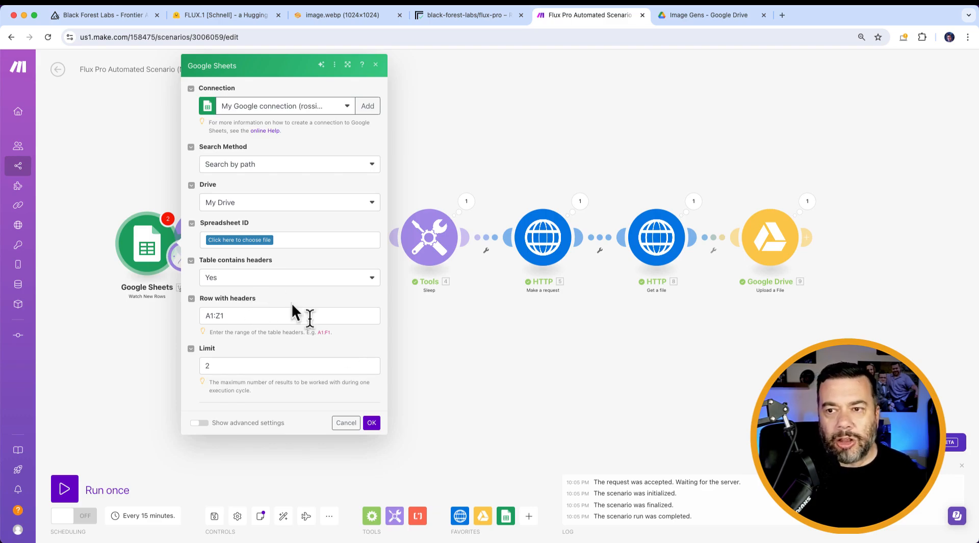
click(446, 388)
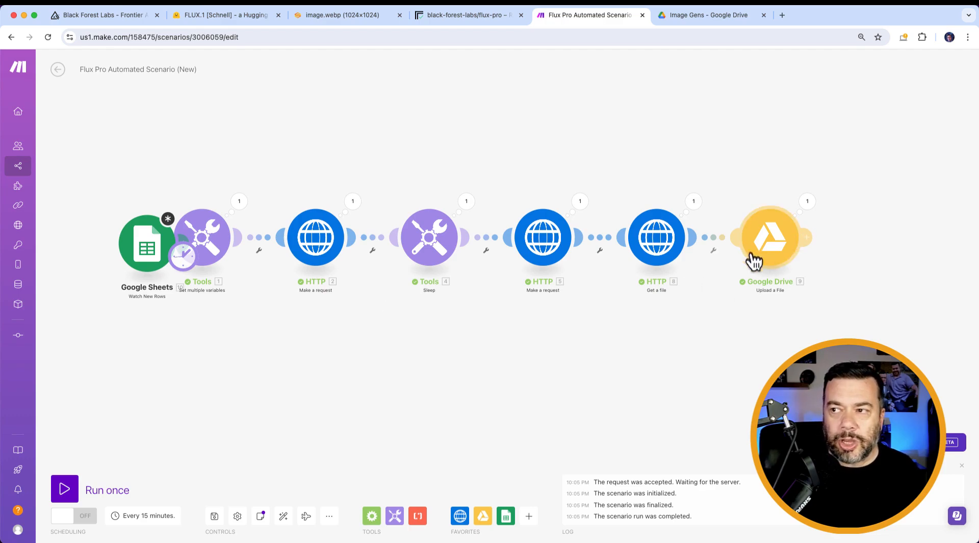
Step: Add a Google Drive Get a Share Link module after the Upload a File module, leaving its File ID empty
click(809, 240)
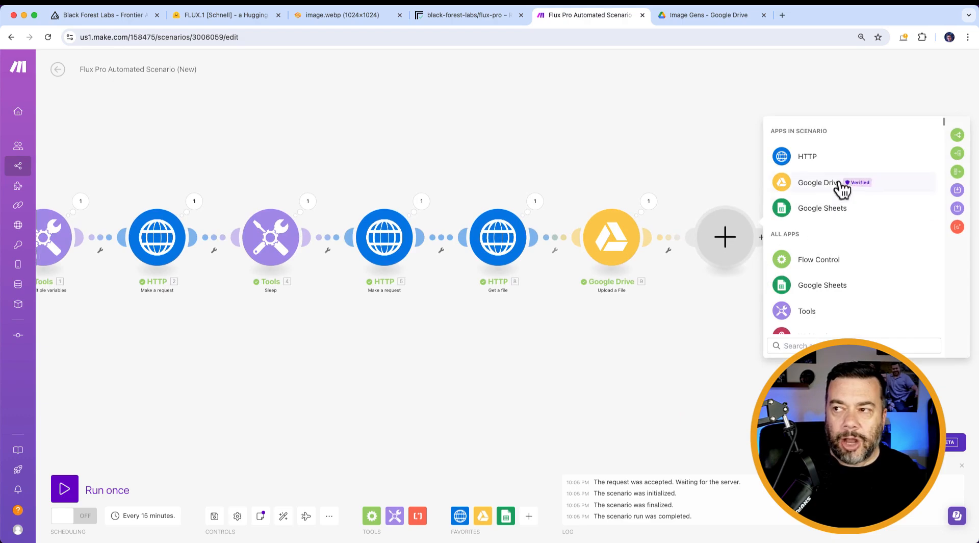
click(813, 184)
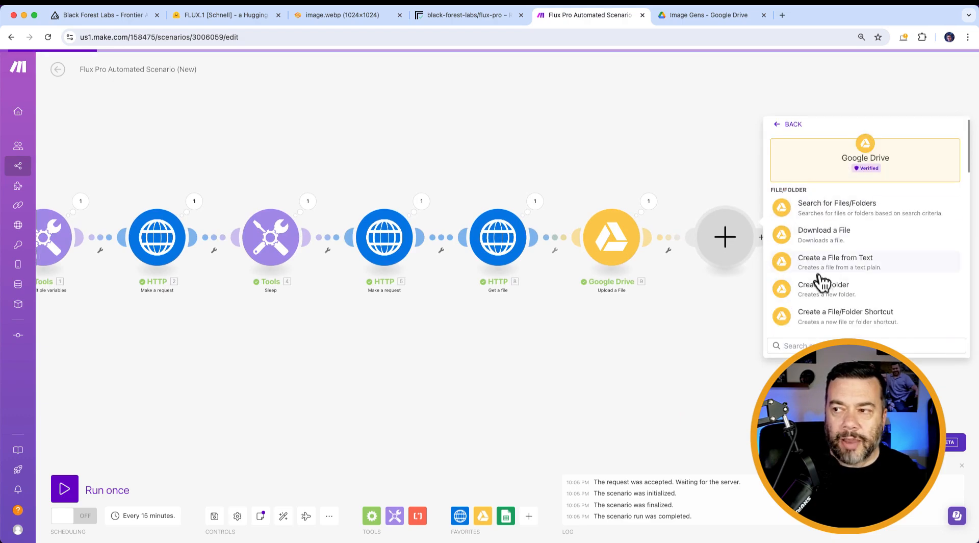
scroll(821, 280, down, 5)
scroll(841, 296, down, 3)
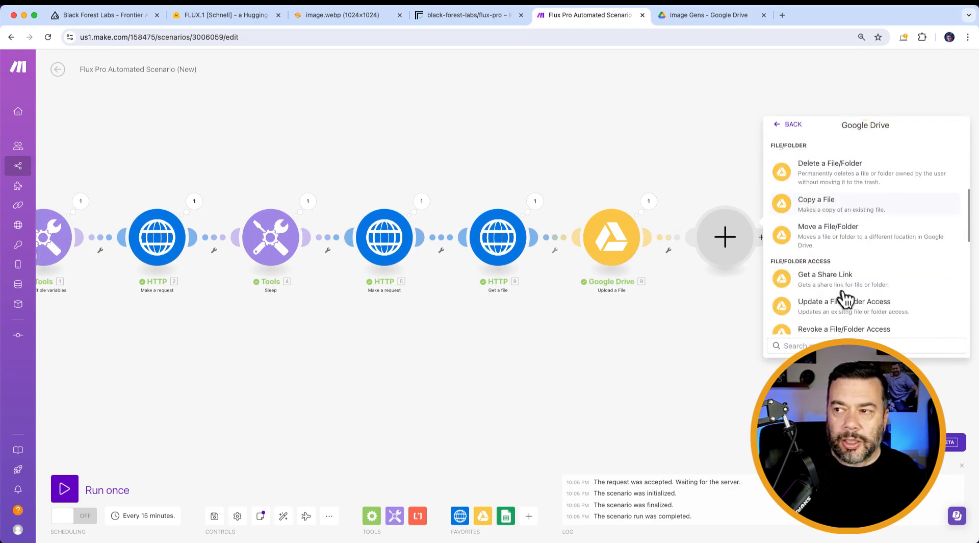
click(818, 283)
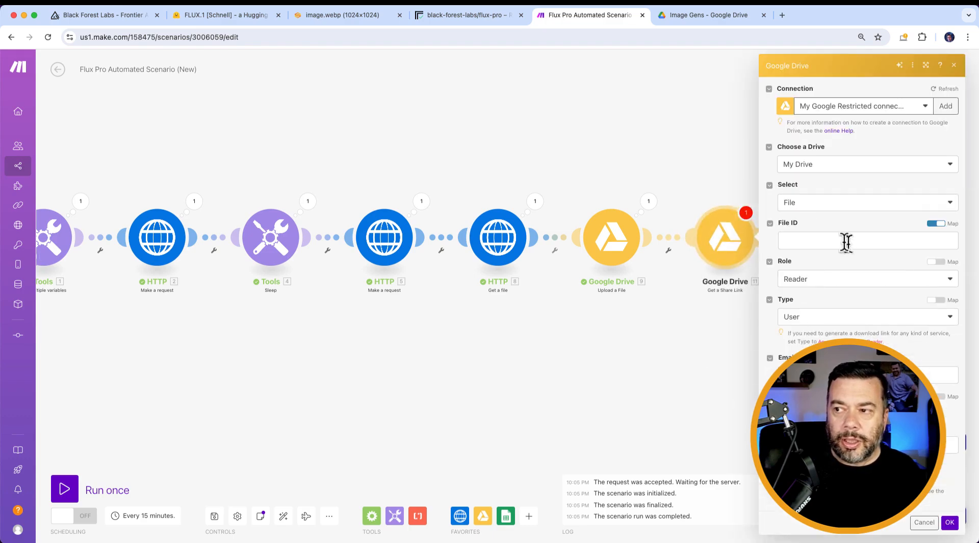
click(688, 390)
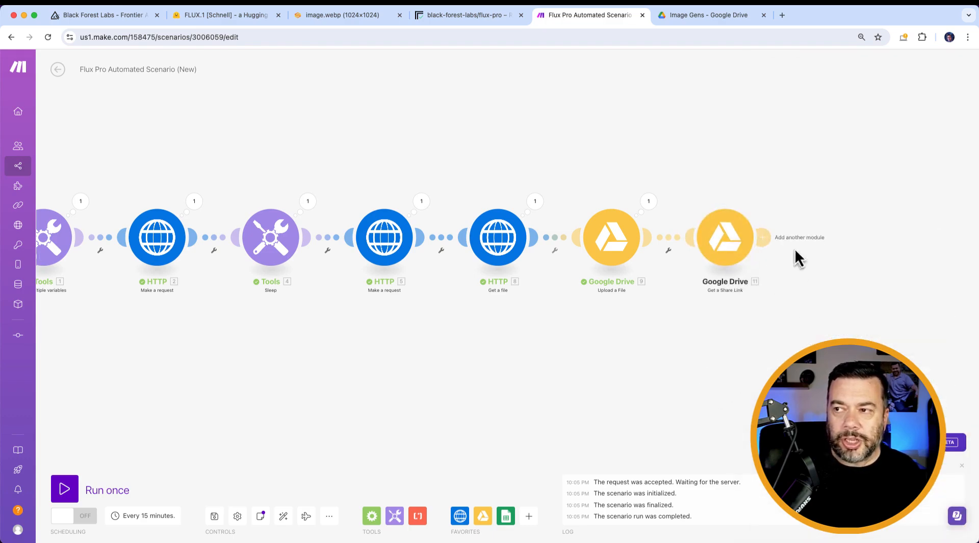
Step: Add a Google Sheets Update a Row module after the Get a Share Link module at the end of the scenario
click(767, 241)
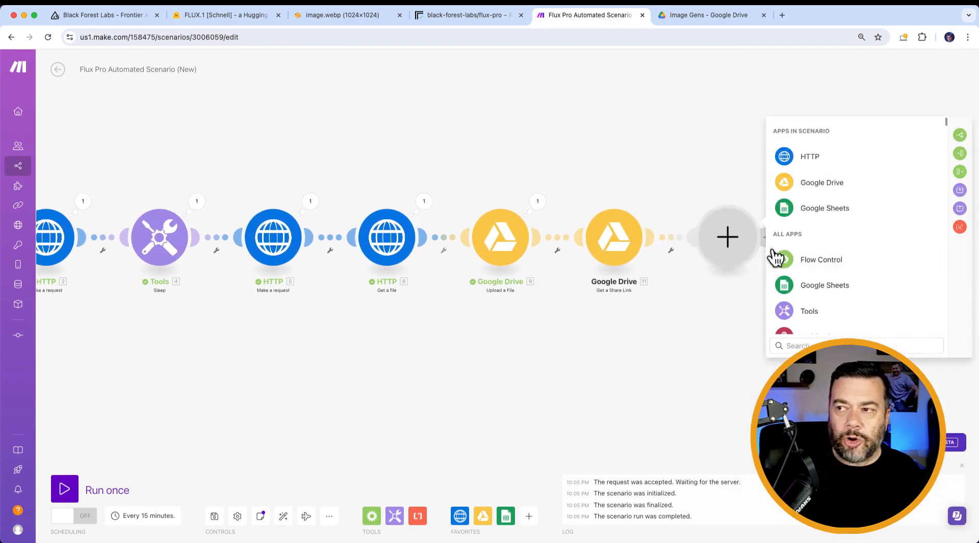
click(830, 288)
scroll(851, 273, down, 10)
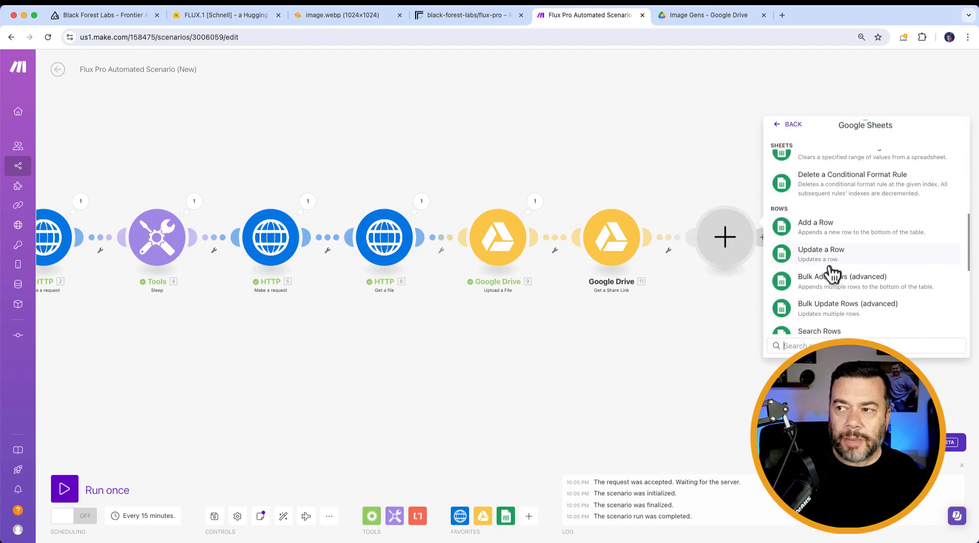
click(819, 263)
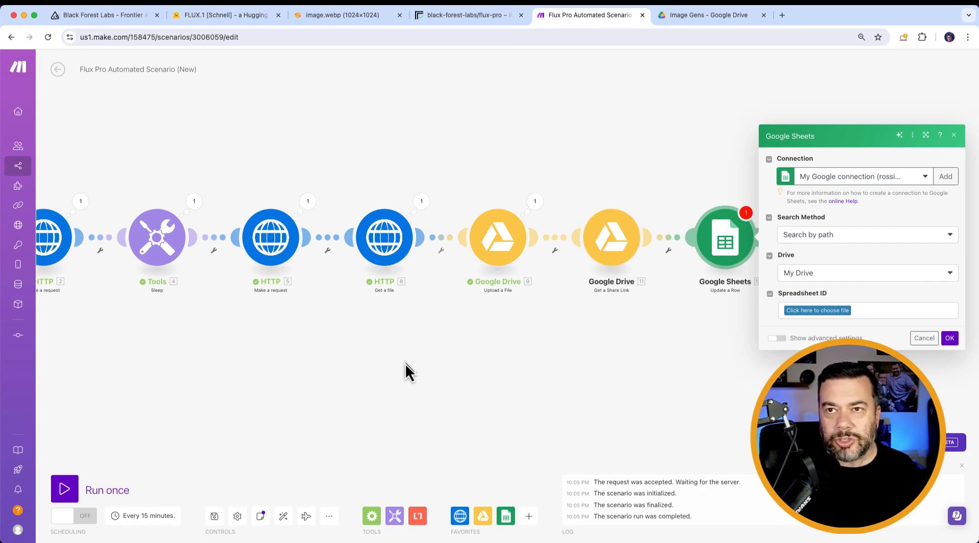
drag(405, 363, 617, 382)
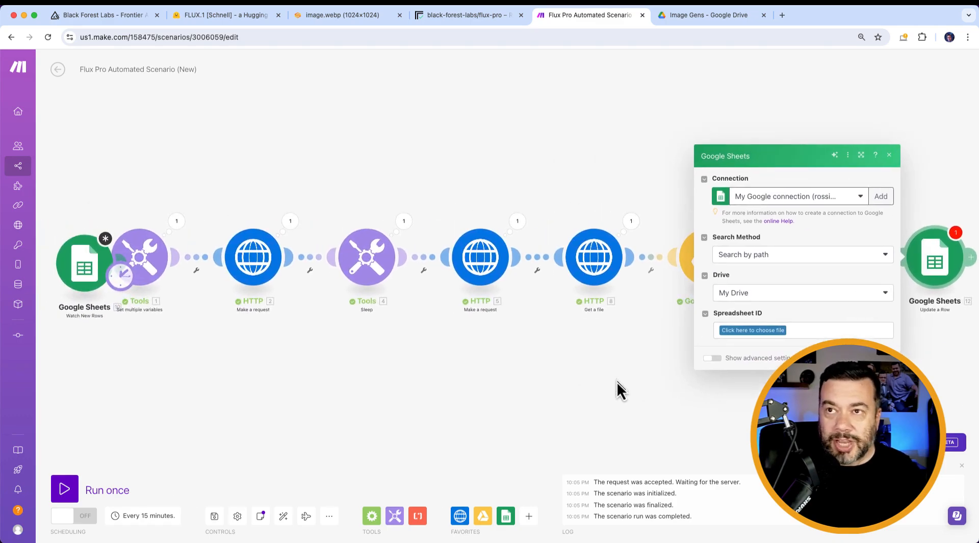